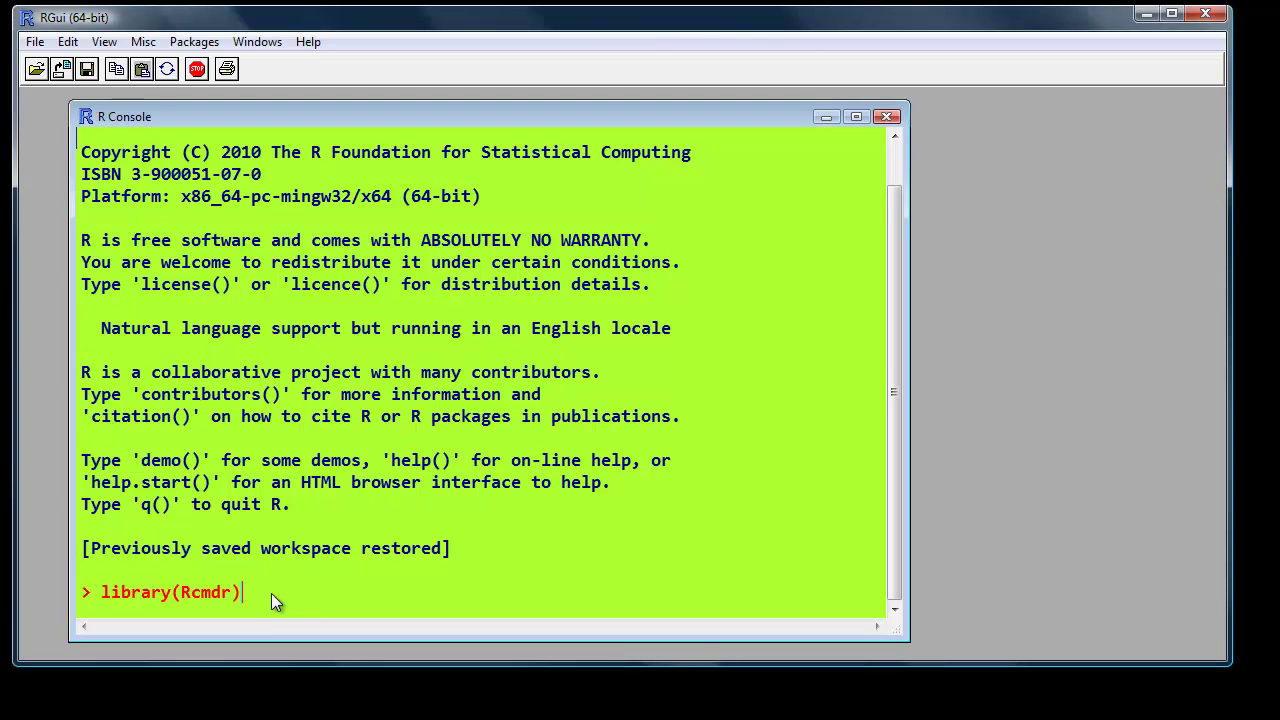
Load R Commander and set up an SPSS import named mydata, with value-label conversion turned off
{"action": "key", "text": "Return"}
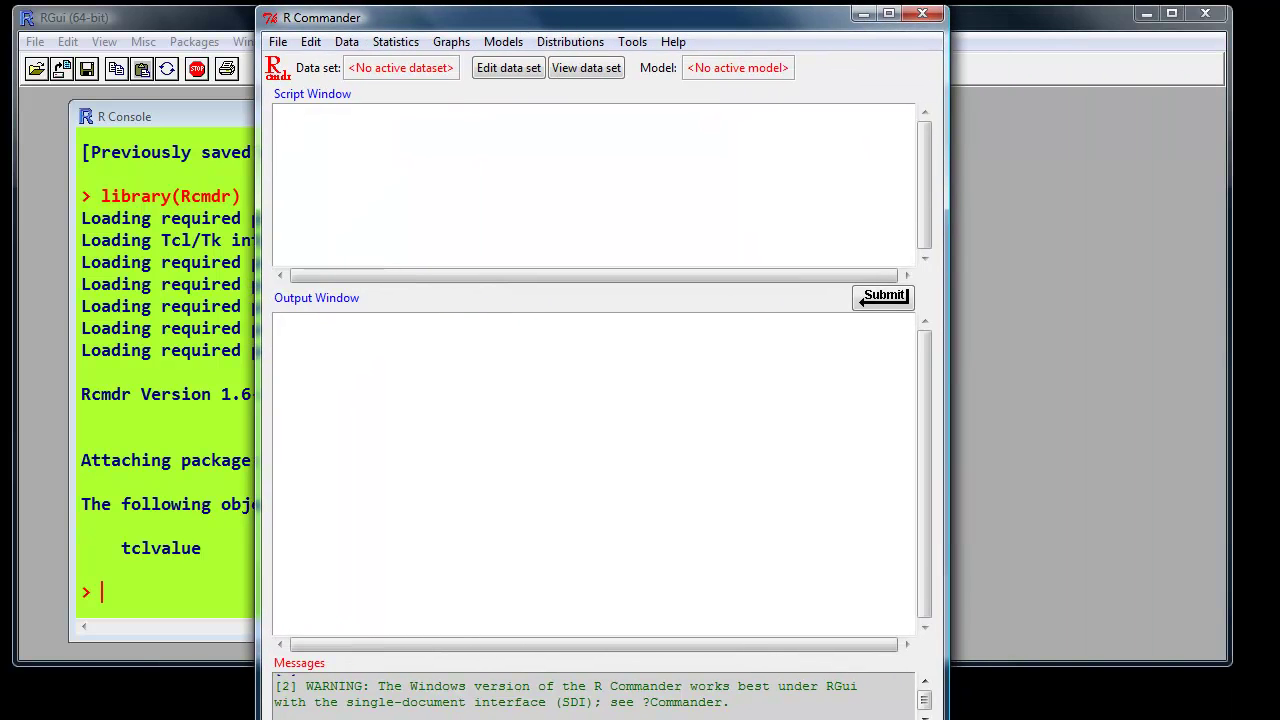
{"action": "left_click_drag", "start_coordinate": [471, 718], "coordinate": [471, 640]}
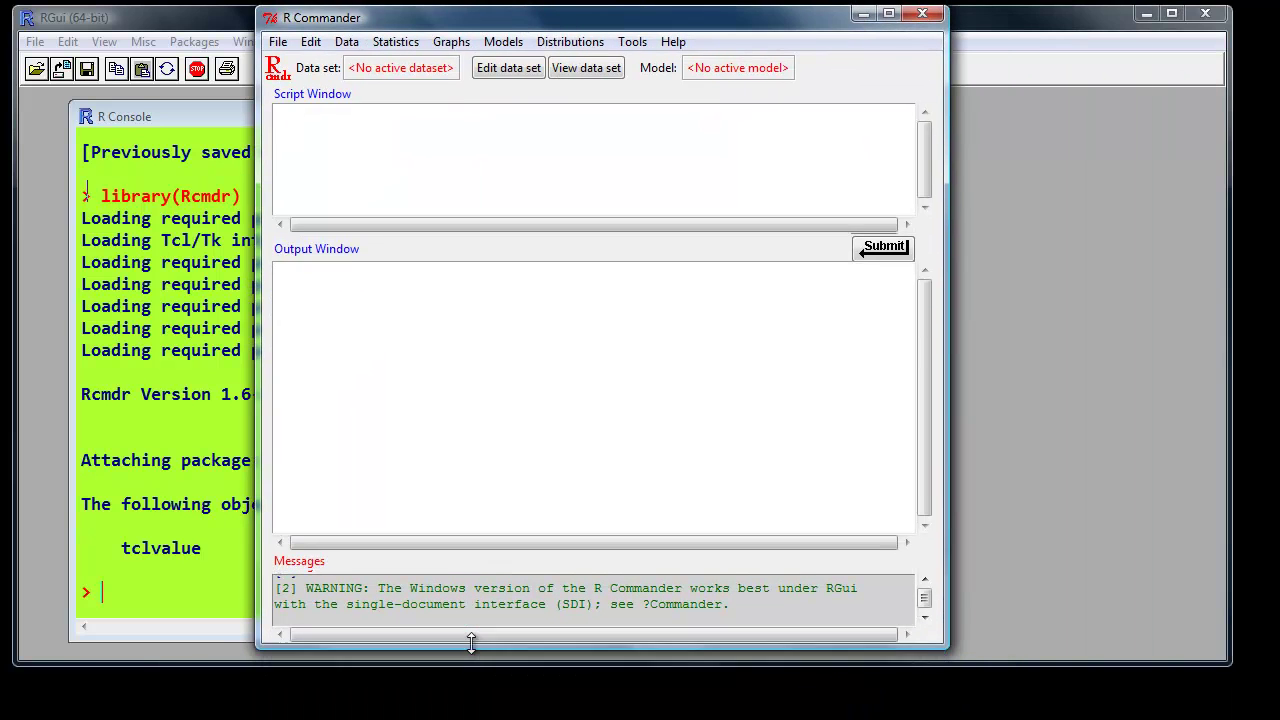
{"action": "left_click", "coordinate": [357, 50]}
{"action": "mouse_move", "coordinate": [370, 128]}
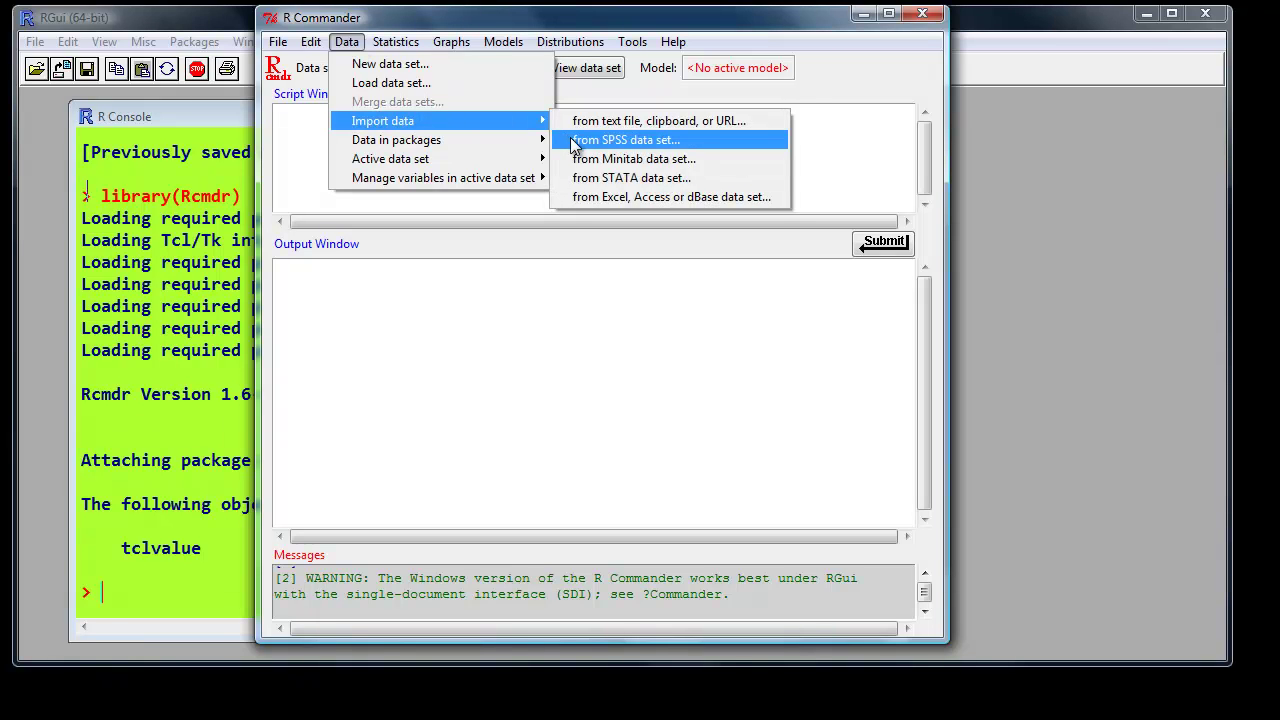
{"action": "left_click", "coordinate": [578, 141]}
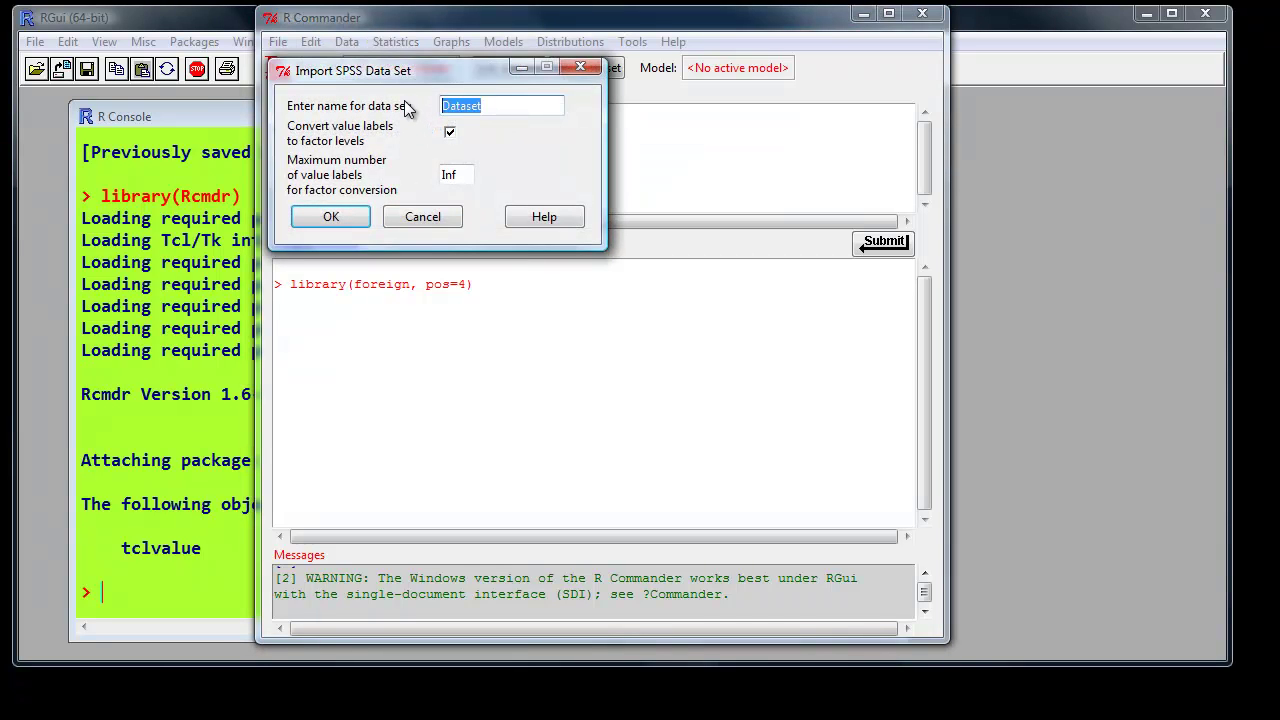
{"action": "type", "text": "mydata"}
{"action": "left_click", "coordinate": [449, 132]}
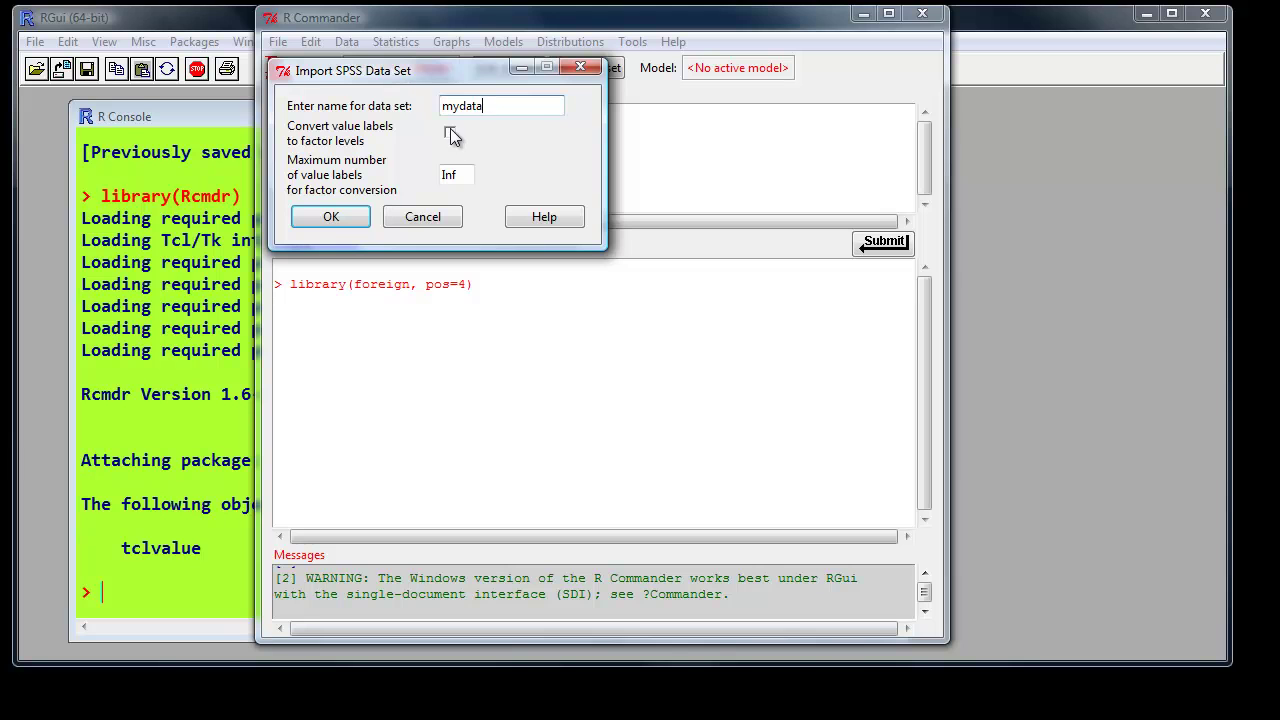
{"action": "left_click", "coordinate": [323, 224]}
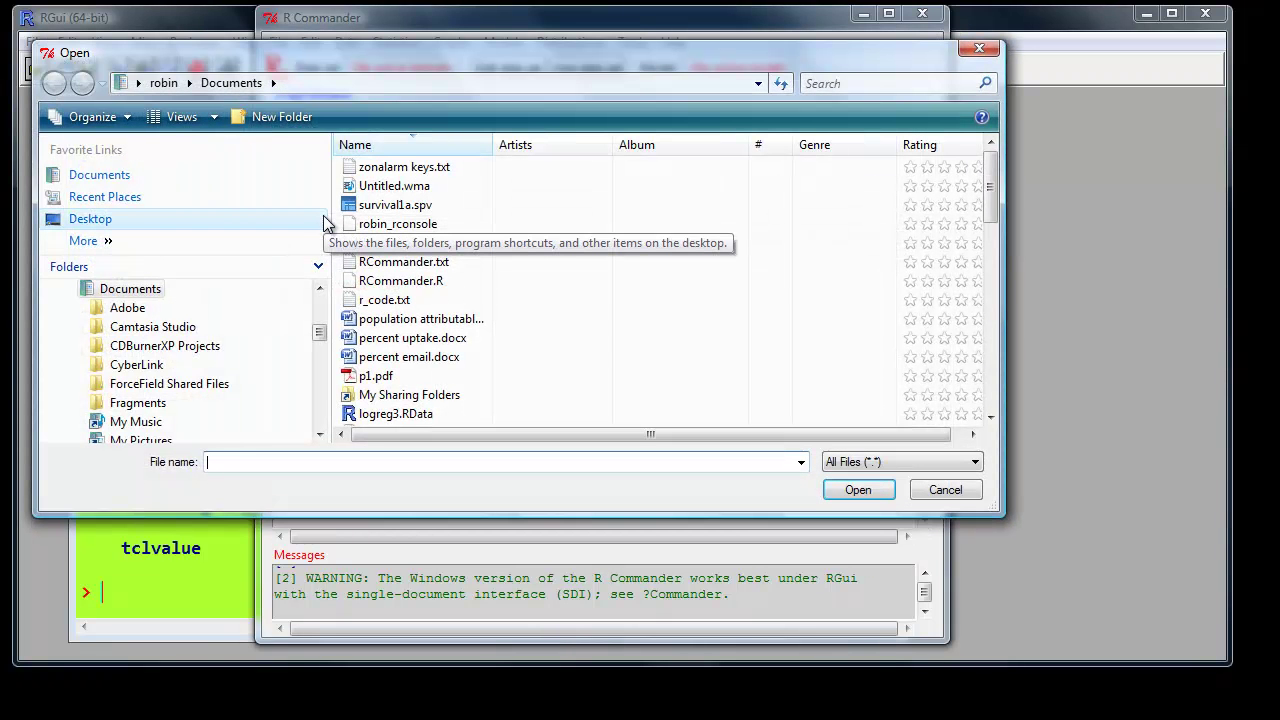
Import campbell_mlr_p12.sav as mydata and view the dataset's contents
{"action": "left_click", "coordinate": [106, 242]}
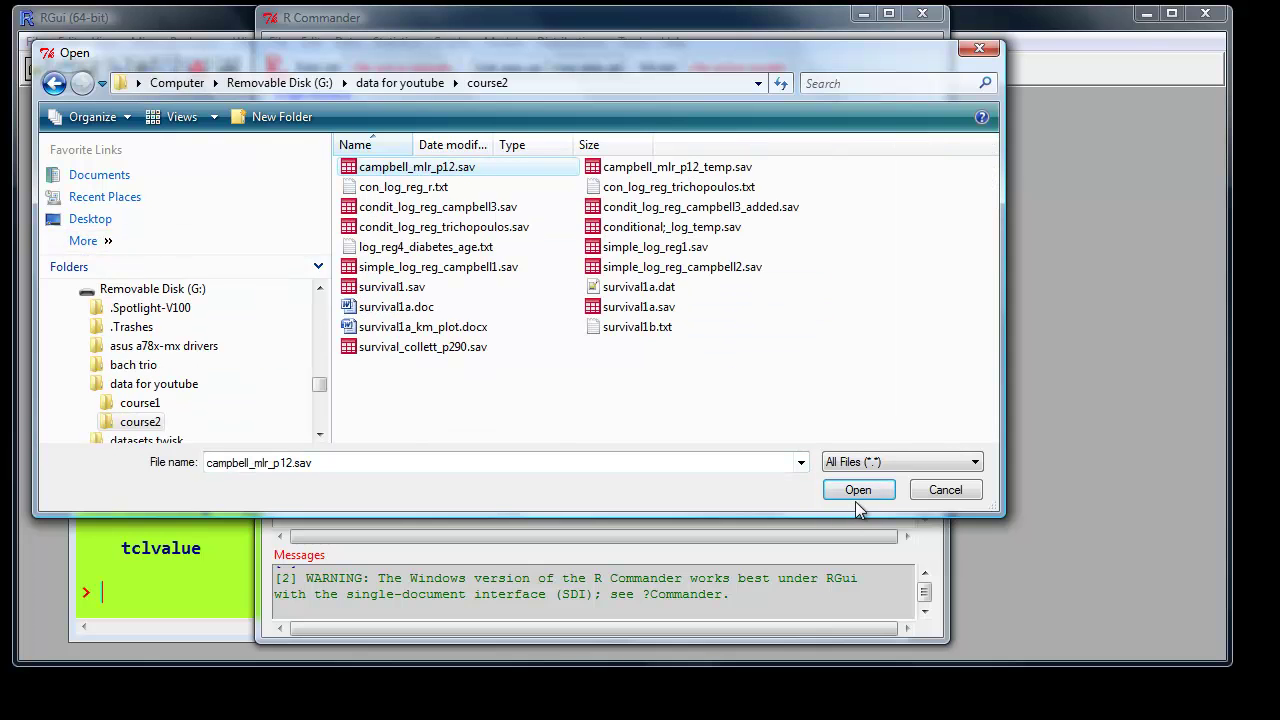
{"action": "left_click", "coordinate": [853, 491]}
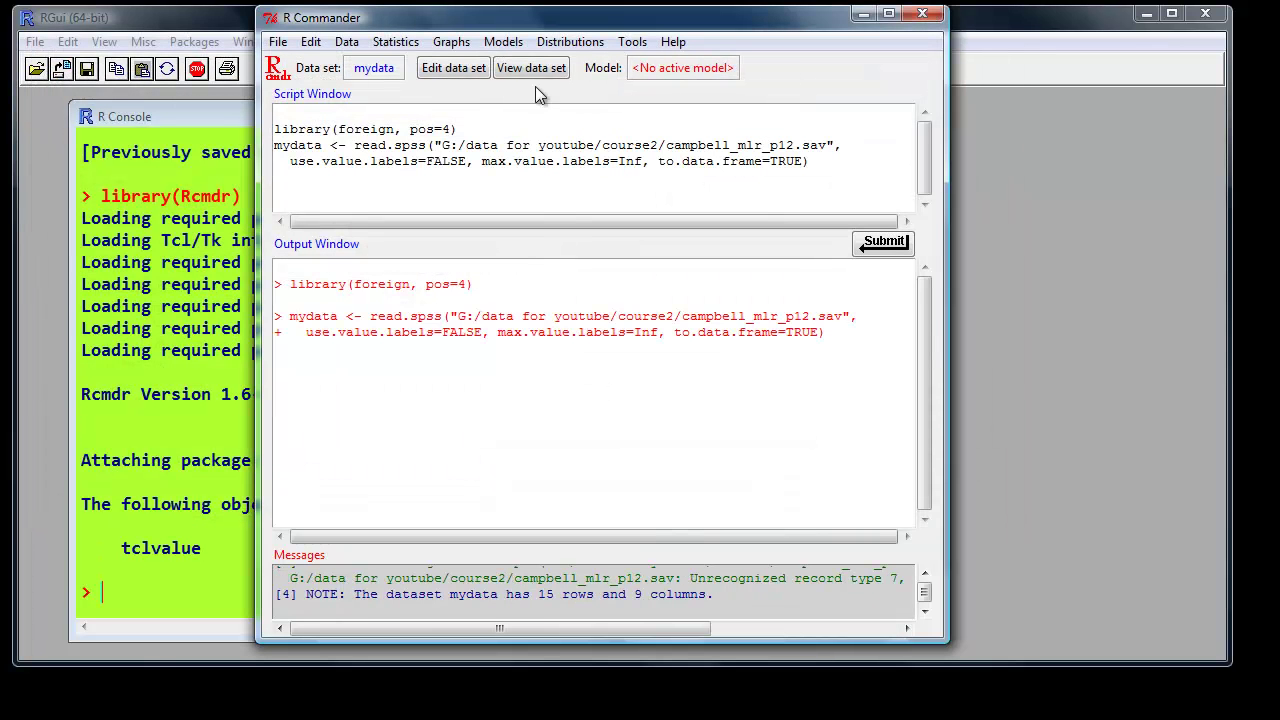
{"action": "left_click", "coordinate": [526, 70]}
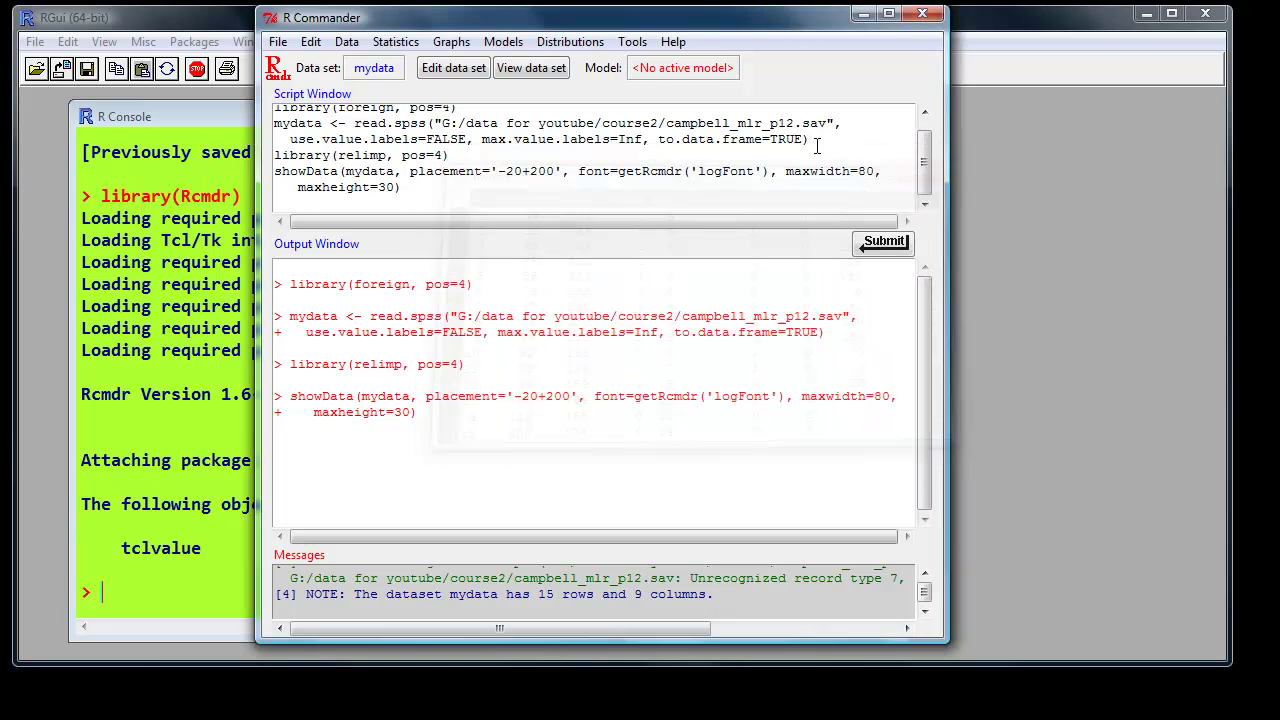
Fit a linear regression with deadsp as response and asthma plus height as explanatory variables
{"action": "left_click", "coordinate": [943, 161]}
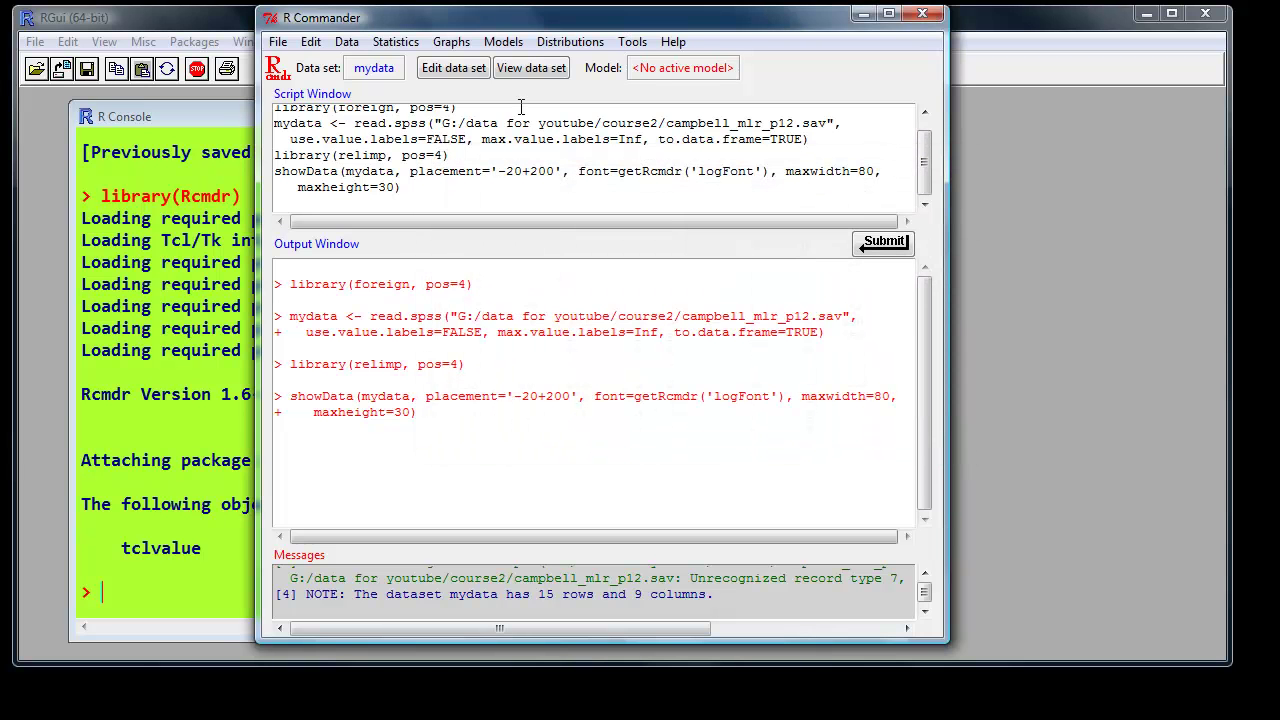
{"action": "left_click", "coordinate": [394, 42]}
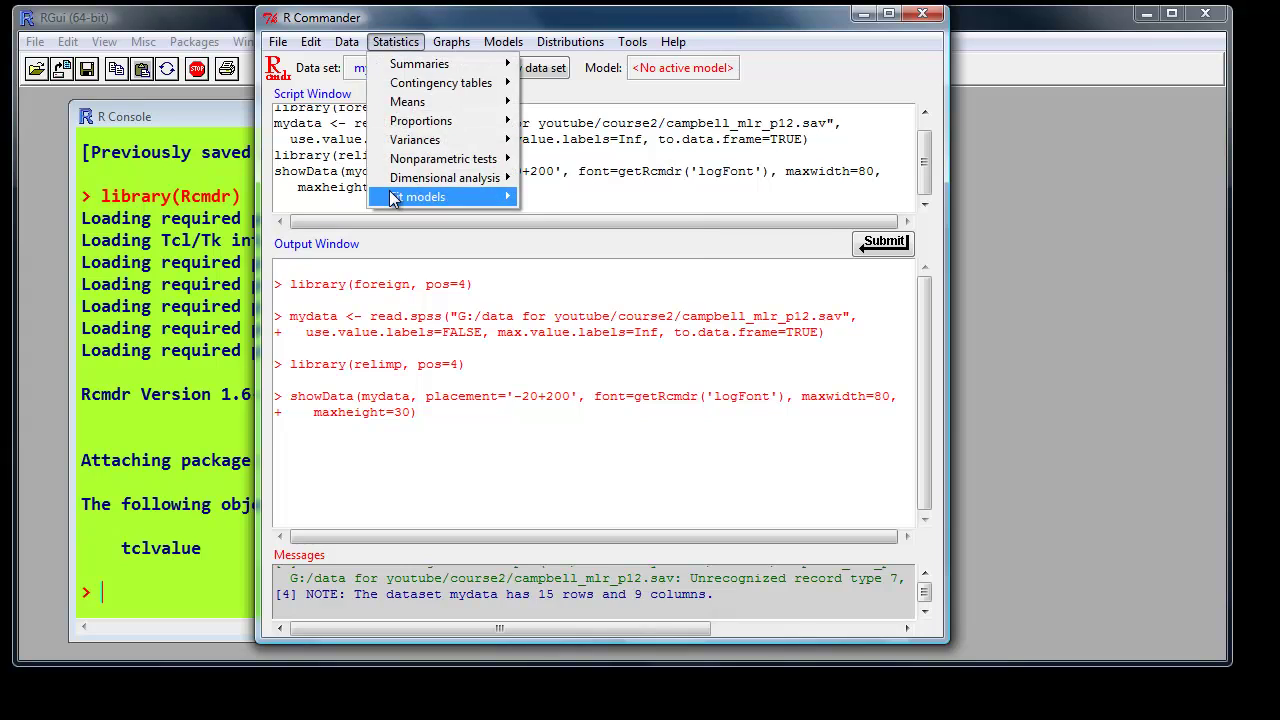
{"action": "mouse_move", "coordinate": [395, 200]}
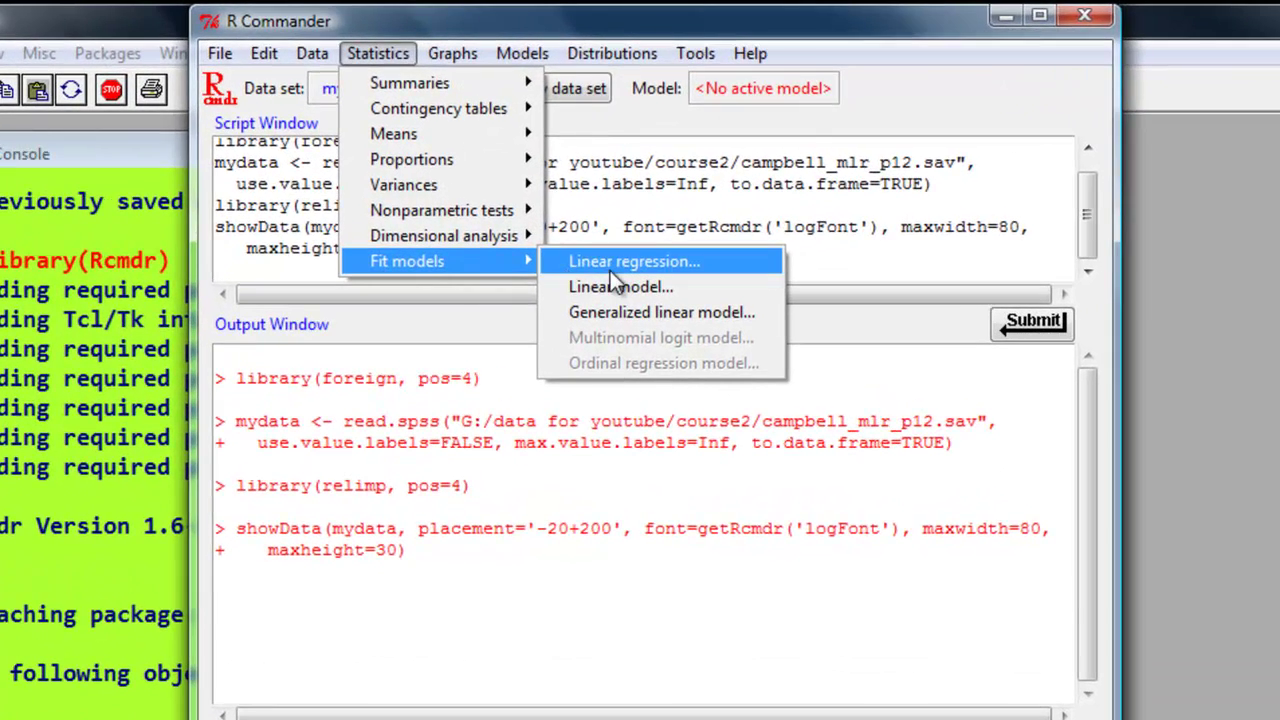
{"action": "left_click", "coordinate": [610, 270]}
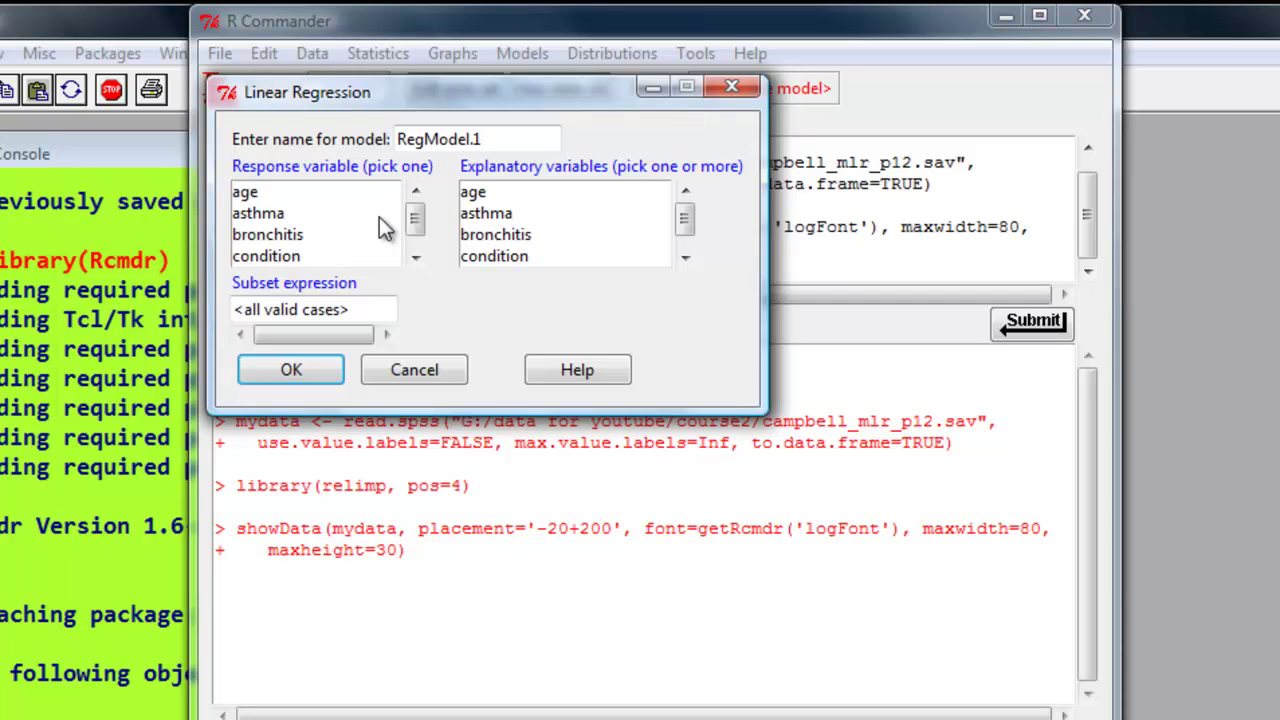
{"action": "mouse_move", "coordinate": [414, 228]}
{"action": "left_mouse_down"}
{"action": "mouse_move", "coordinate": [417, 245]}
{"action": "mouse_move", "coordinate": [414, 224]}
{"action": "left_mouse_up"}
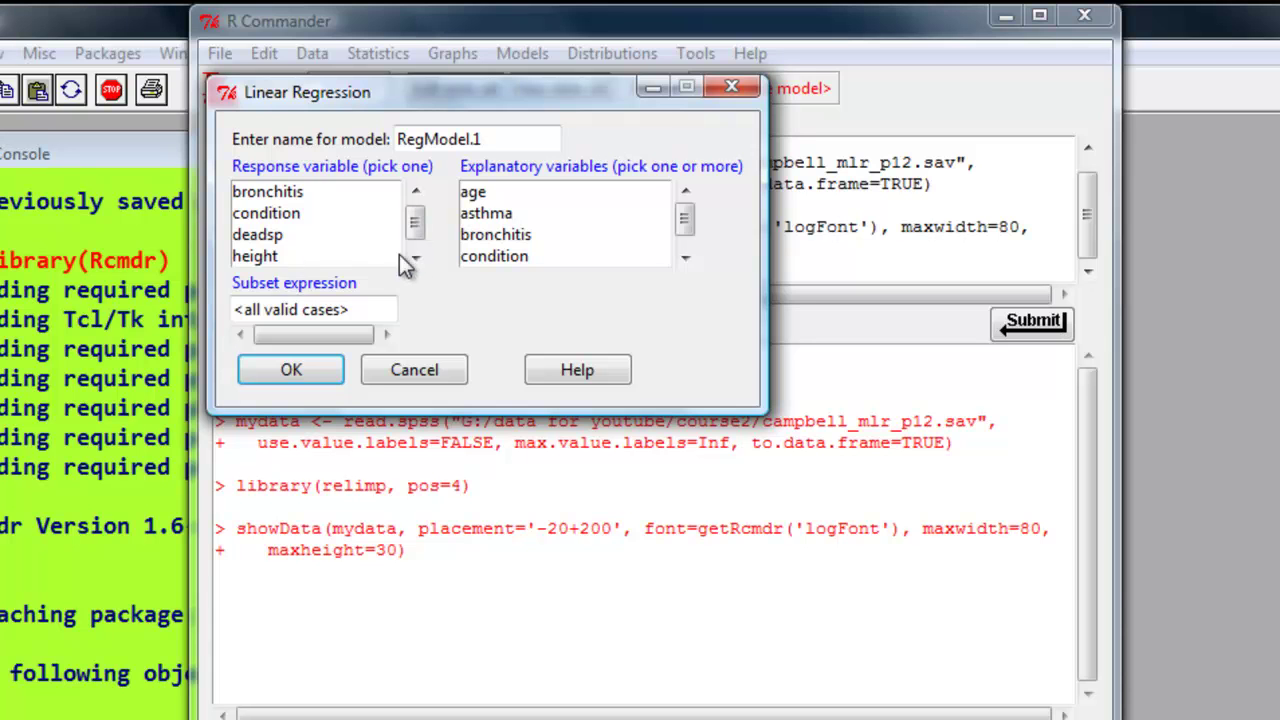
{"action": "left_click", "coordinate": [275, 235]}
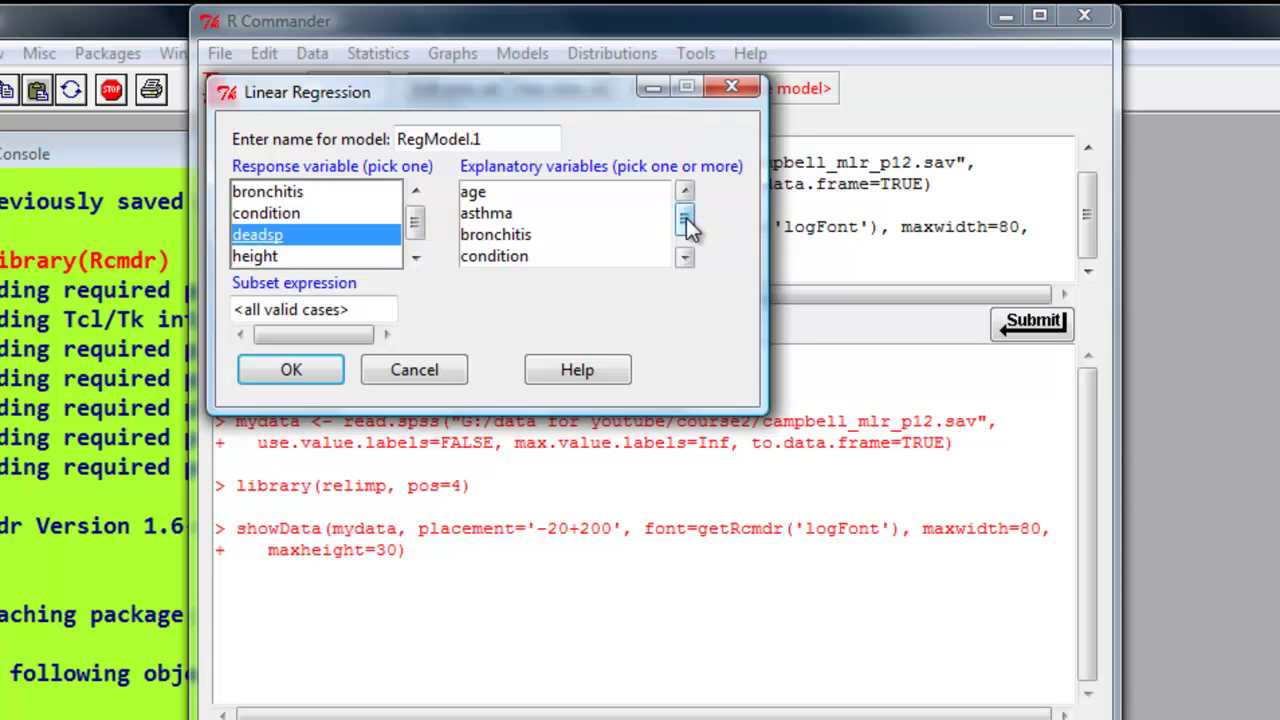
{"action": "left_click", "coordinate": [486, 215]}
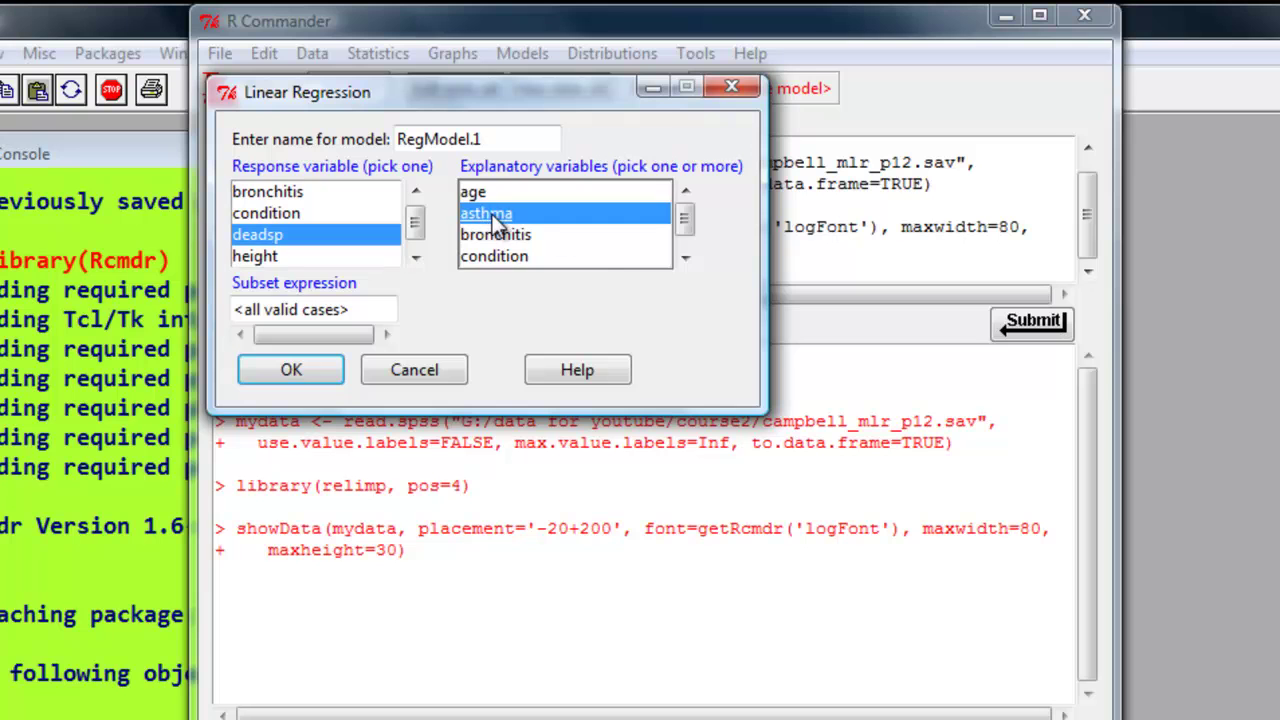
{"action": "left_click", "coordinate": [686, 258]}
{"action": "left_click", "coordinate": [686, 258]}
{"action": "left_click", "coordinate": [686, 258]}
{"action": "left_click", "coordinate": [496, 238]}
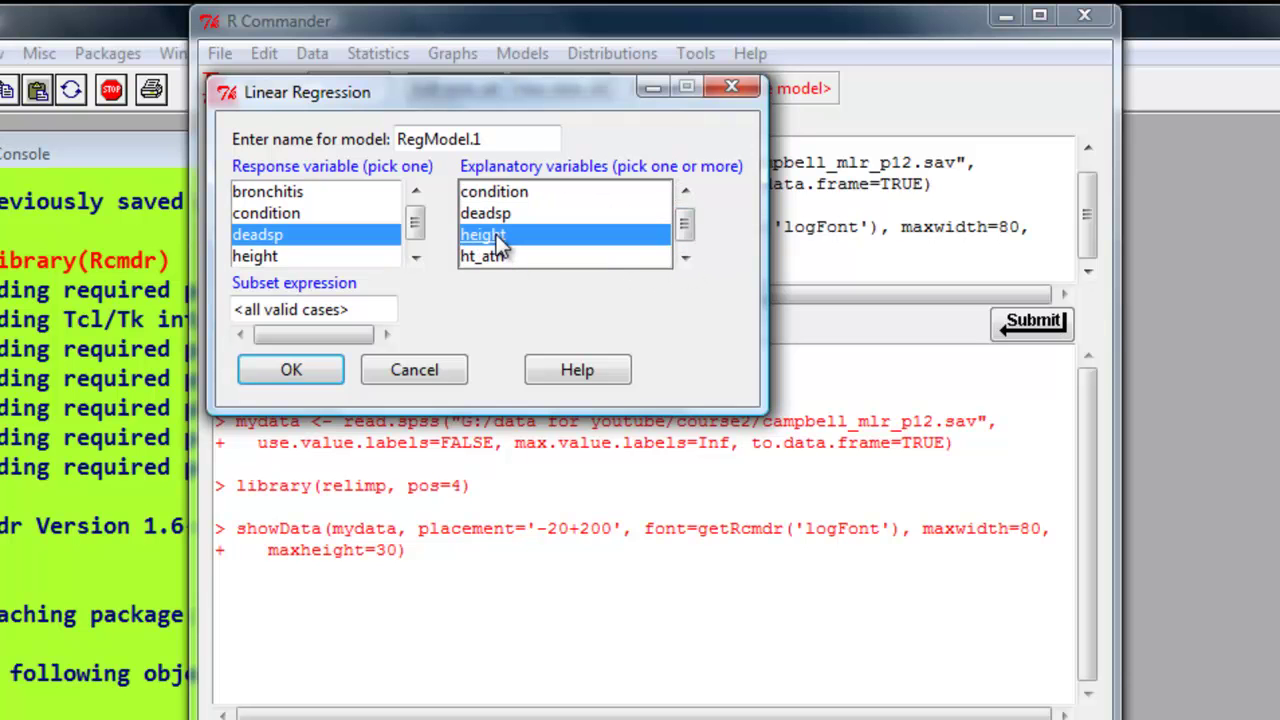
{"action": "left_click", "coordinate": [260, 366]}
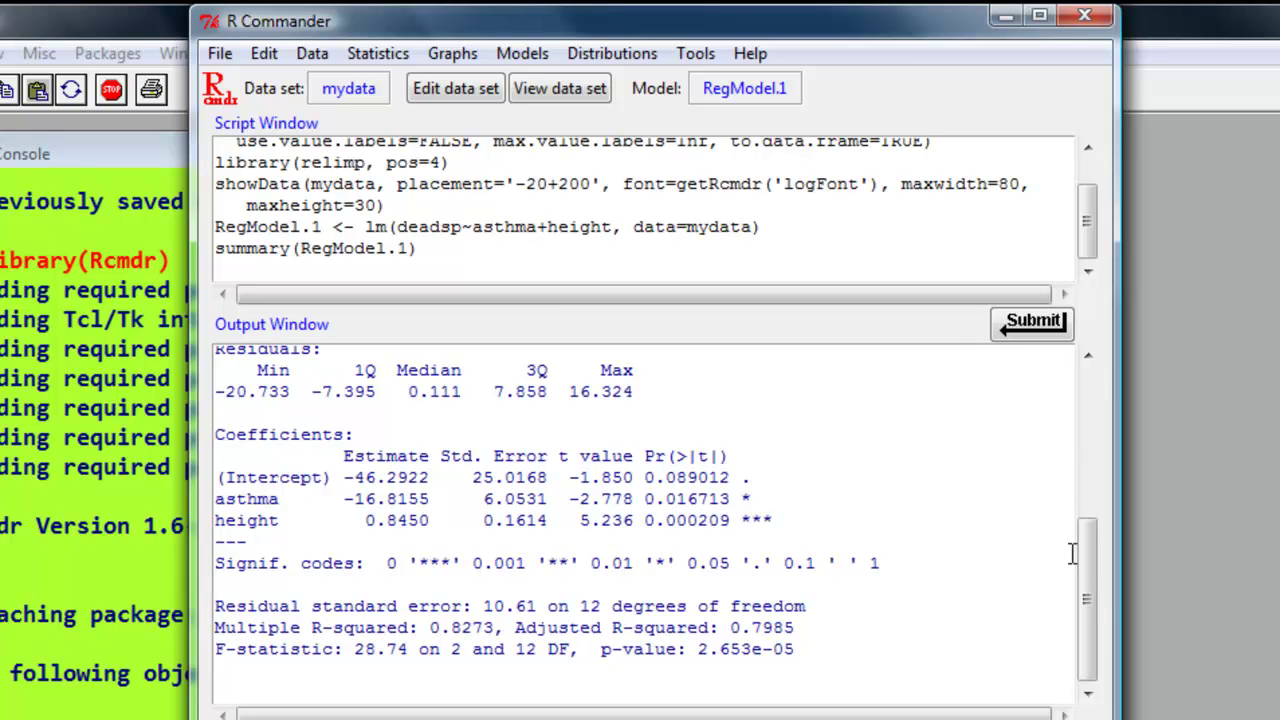
{"action": "left_click_drag", "start_coordinate": [1079, 557], "coordinate": [1073, 441]}
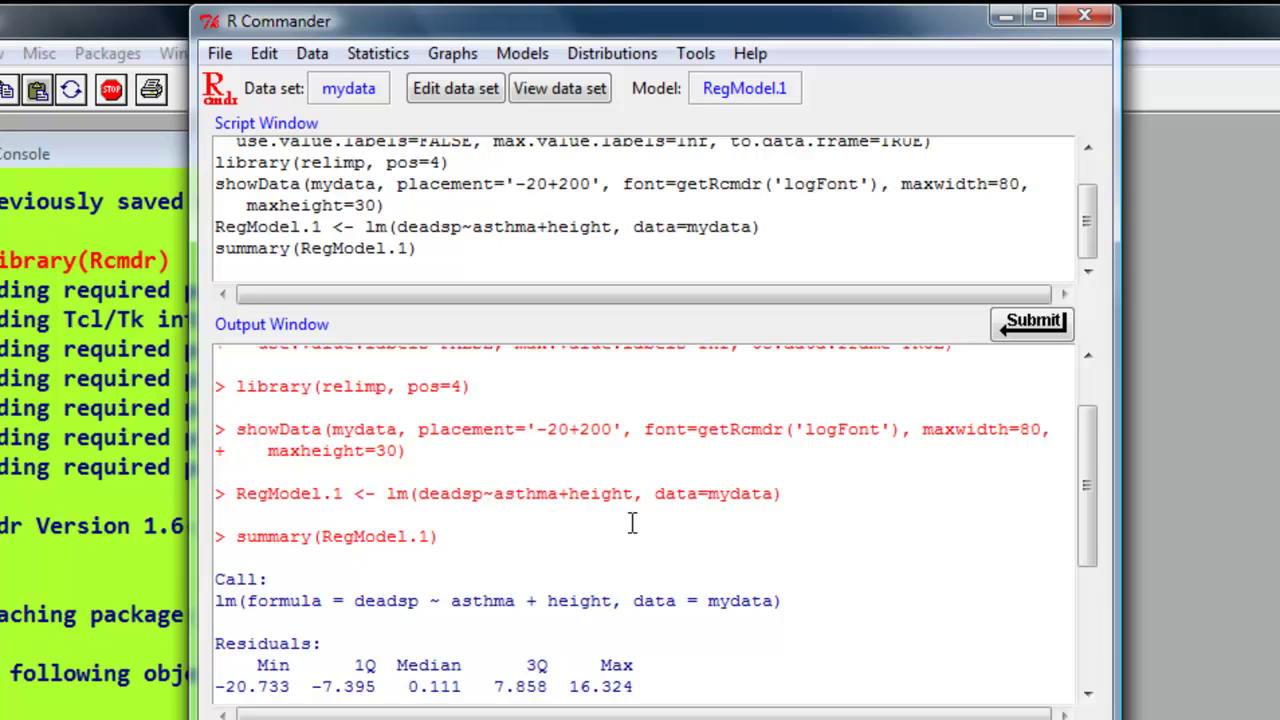
{"action": "mouse_move", "coordinate": [1088, 537]}
{"action": "left_mouse_down"}
{"action": "mouse_move", "coordinate": [1081, 505]}
{"action": "mouse_move", "coordinate": [1086, 528]}
{"action": "left_mouse_up"}
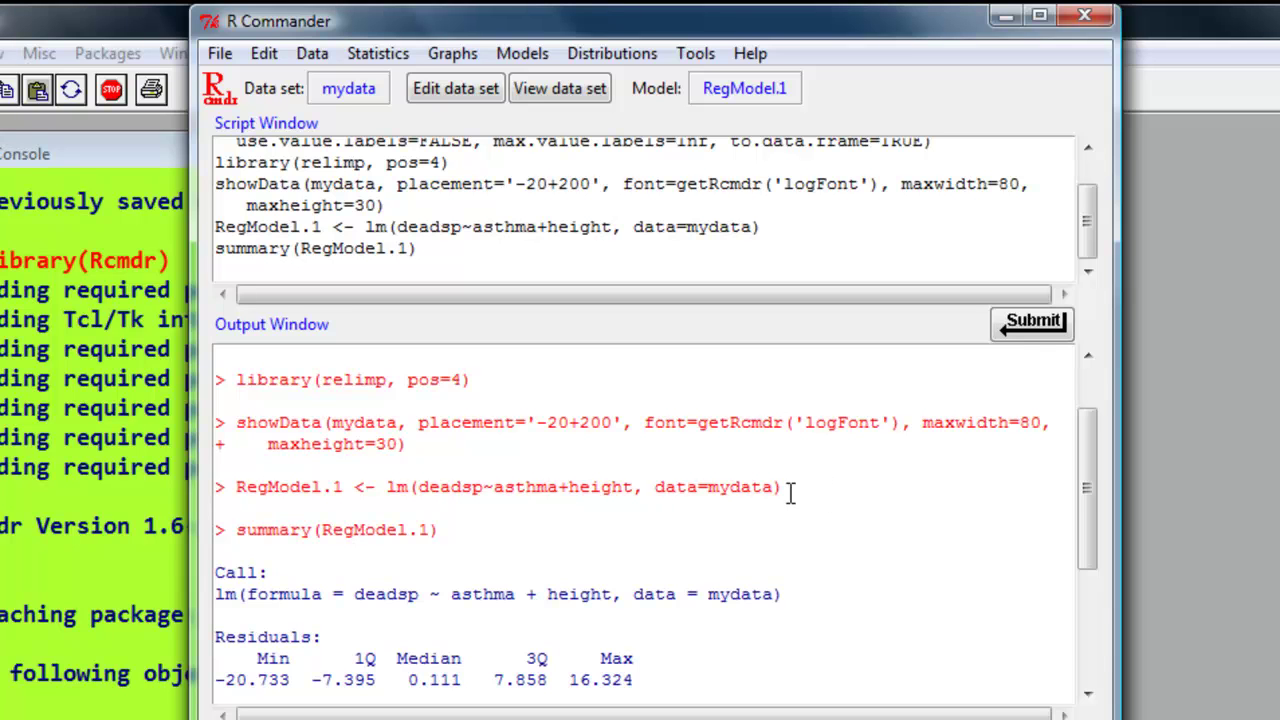
{"action": "left_click_drag", "start_coordinate": [790, 490], "coordinate": [233, 490]}
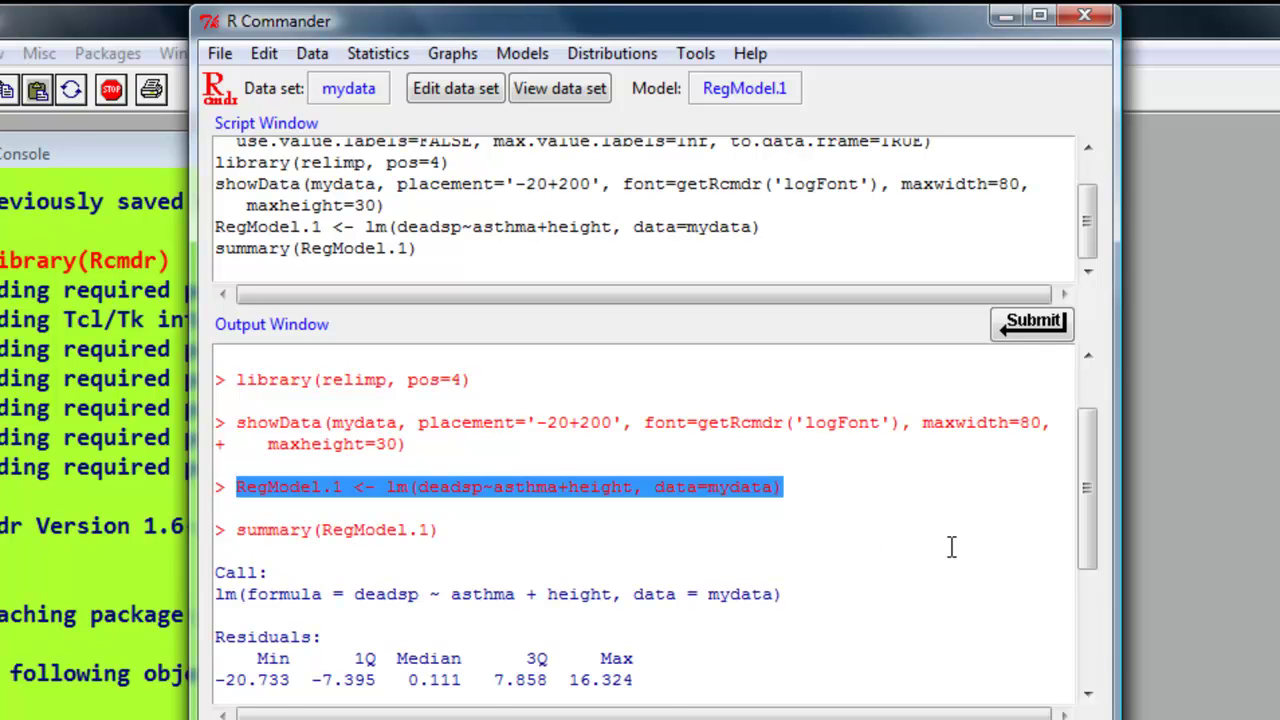
{"action": "left_click_drag", "start_coordinate": [1087, 542], "coordinate": [1087, 505]}
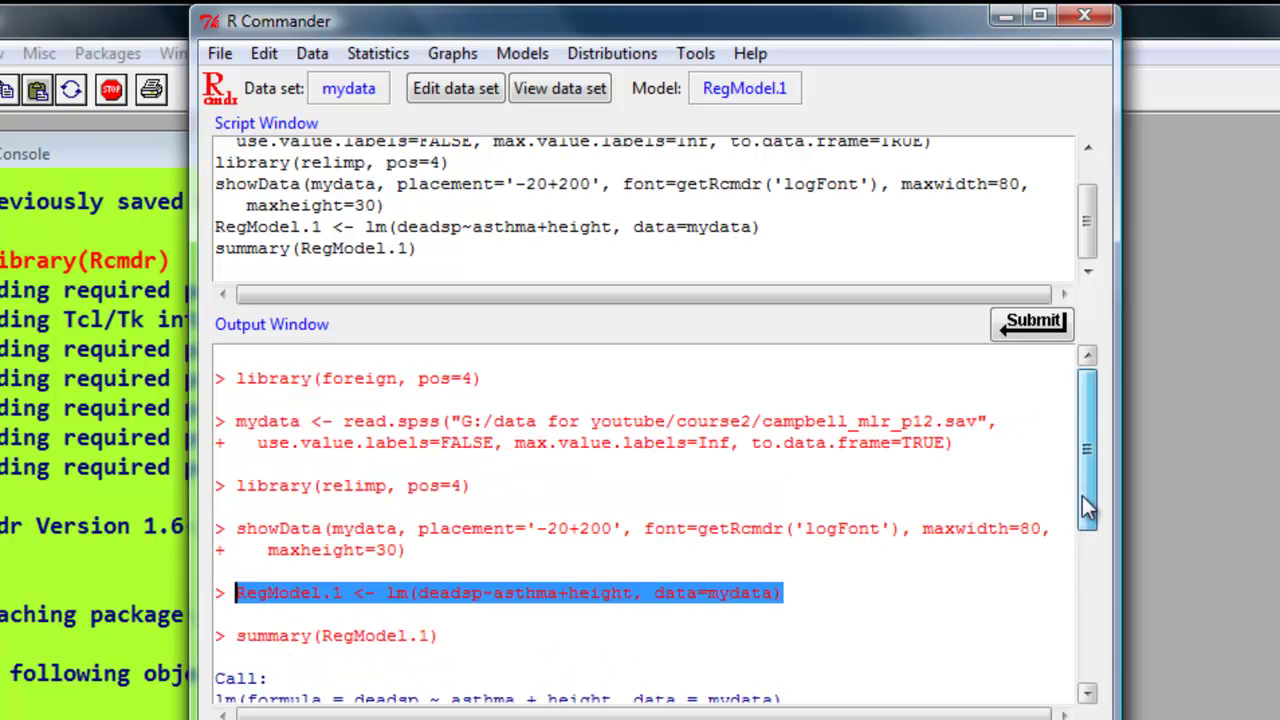
{"action": "left_click", "coordinate": [448, 54]}
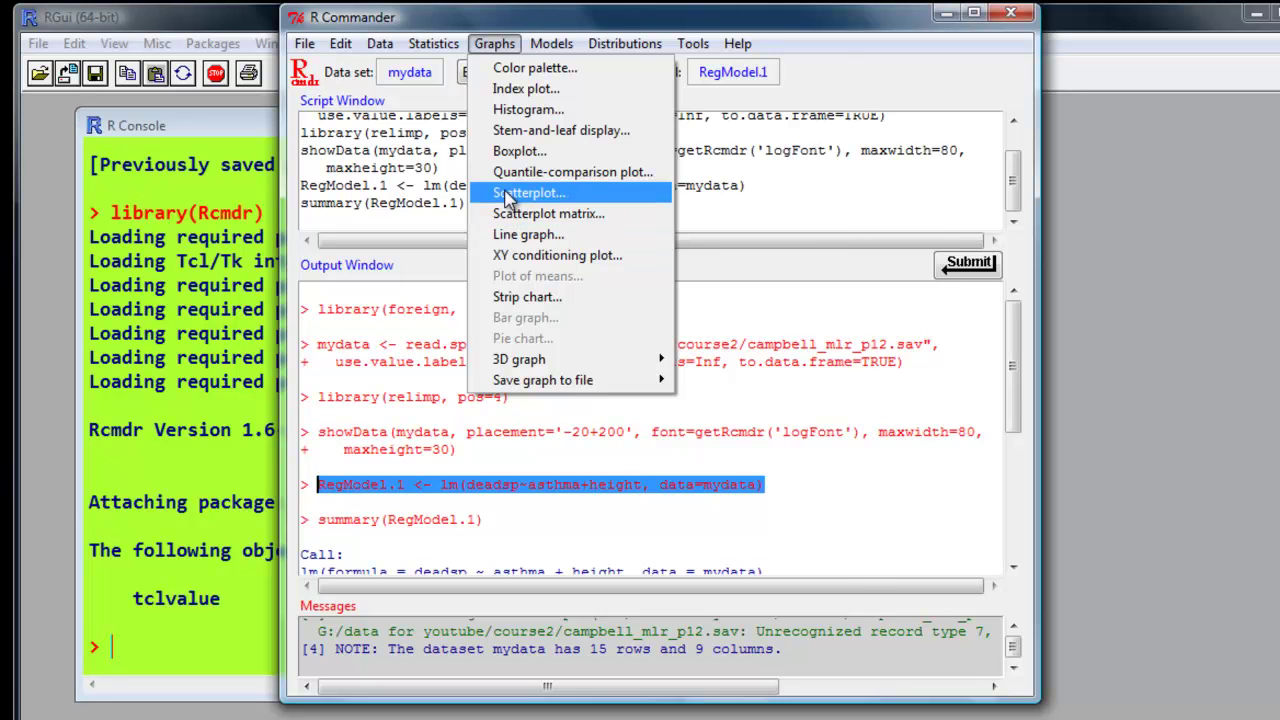
{"action": "left_click", "coordinate": [510, 193]}
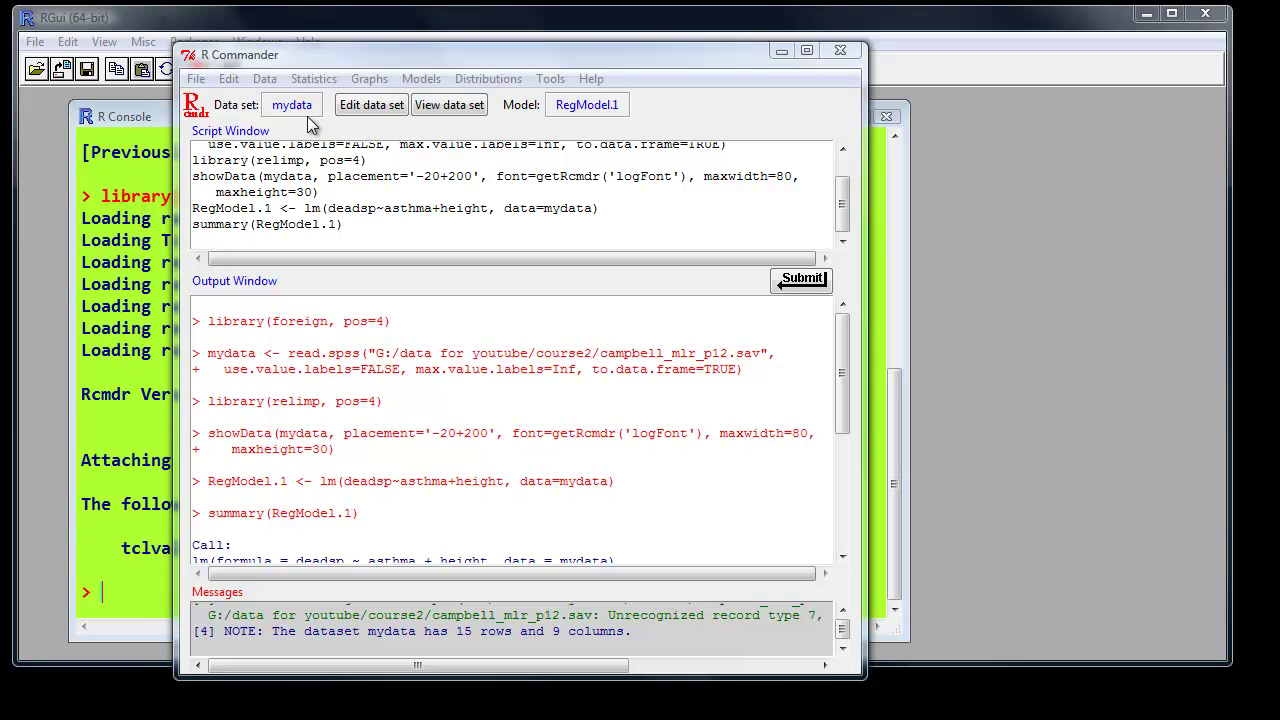
Bring the RGui R Console window in front of R Commander
{"action": "left_click", "coordinate": [113, 595]}
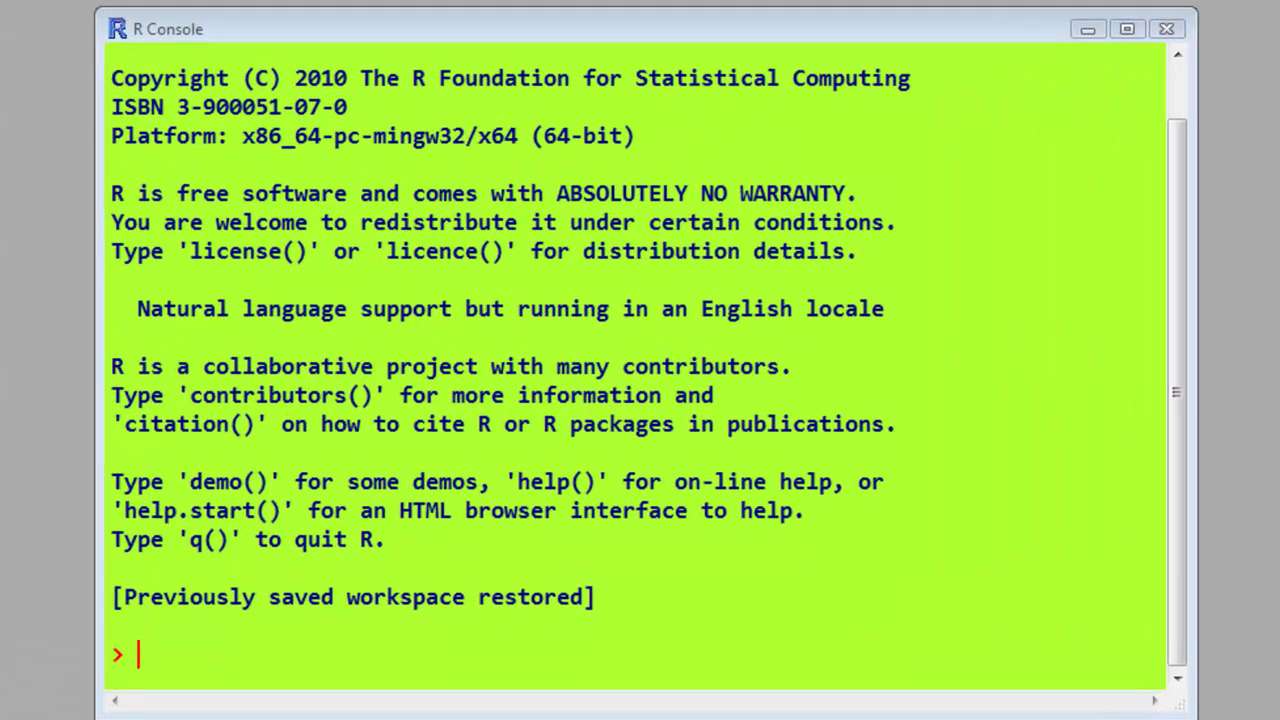
Paste and run the code defining the deadspace and height vectors and the asthma factor
{"action": "type", "text": "# create the dataset deadspace <- c(44,31,43,45,56,79,57,56,58,92,78,64,88,112,101) height <- c(110,116,124,129,131,138,142,150,153,155,156,159,164,168,174) asthma <- factor(c(1,0,1,1,1,0,1,1,1,0,0,1,0,0,0))"}
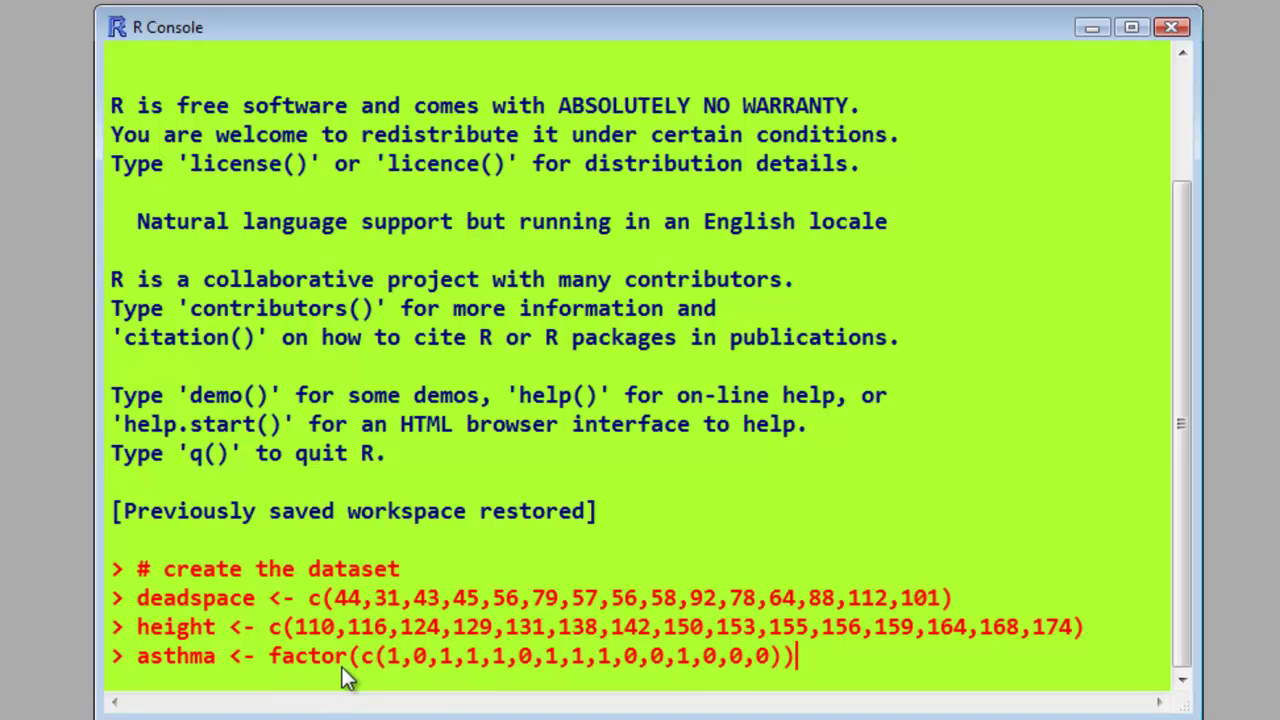
{"action": "key", "text": "Return"}
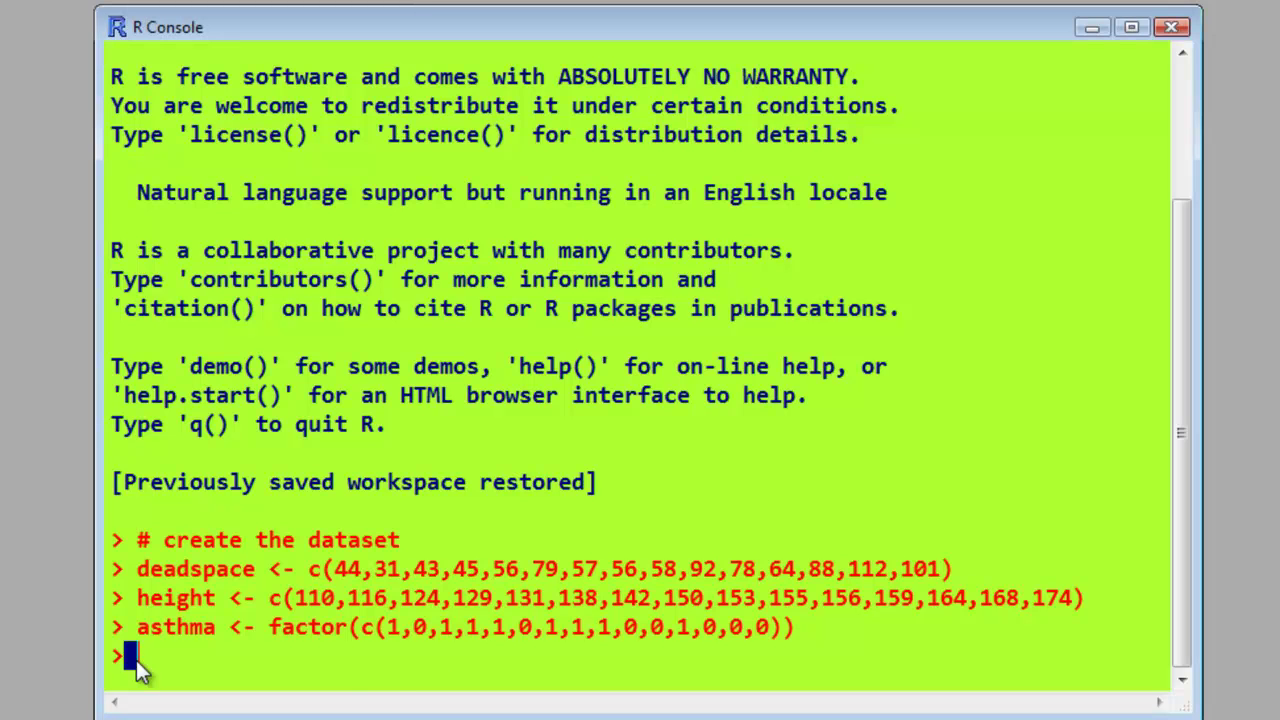
Combine deadspace, height and asthma into the regression1 data frame, then list its names
{"action": "type", "text": "regression1<-data.frame(cbind(deadspace,height,asthma))"}
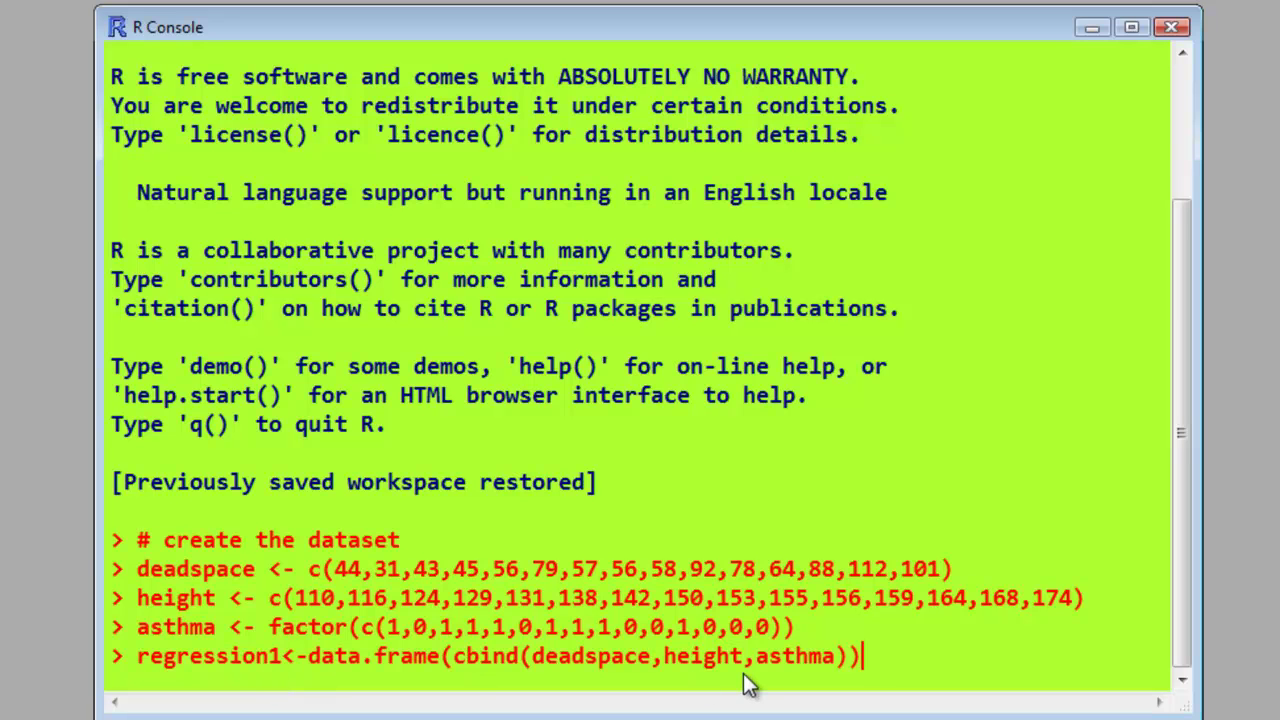
{"action": "key", "text": "Return"}
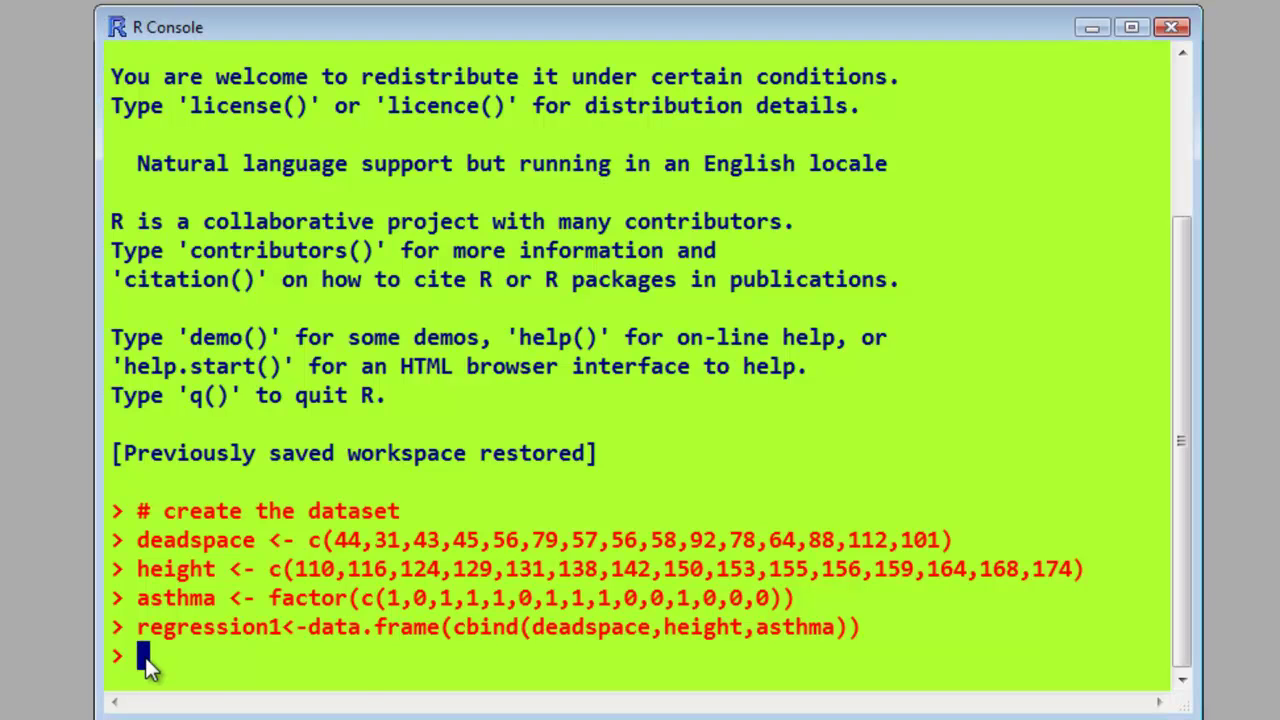
{"action": "type", "text": "names(regression1)"}
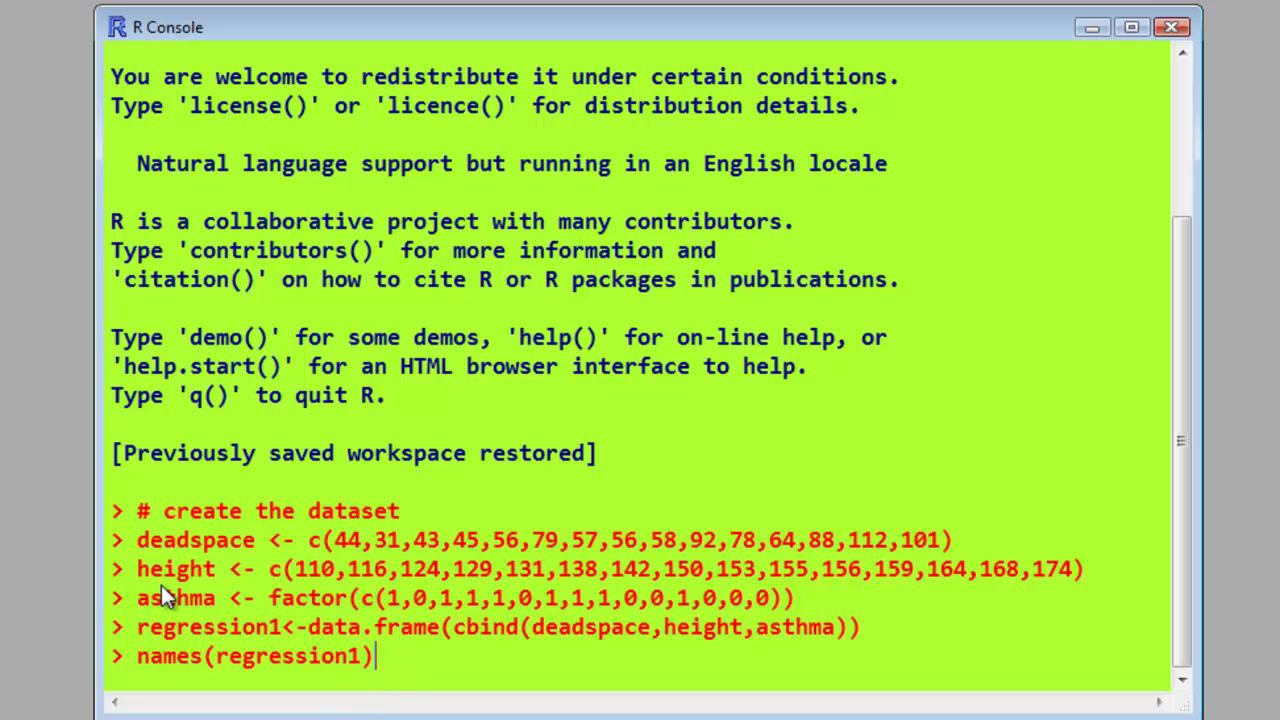
{"action": "key", "text": "Return"}
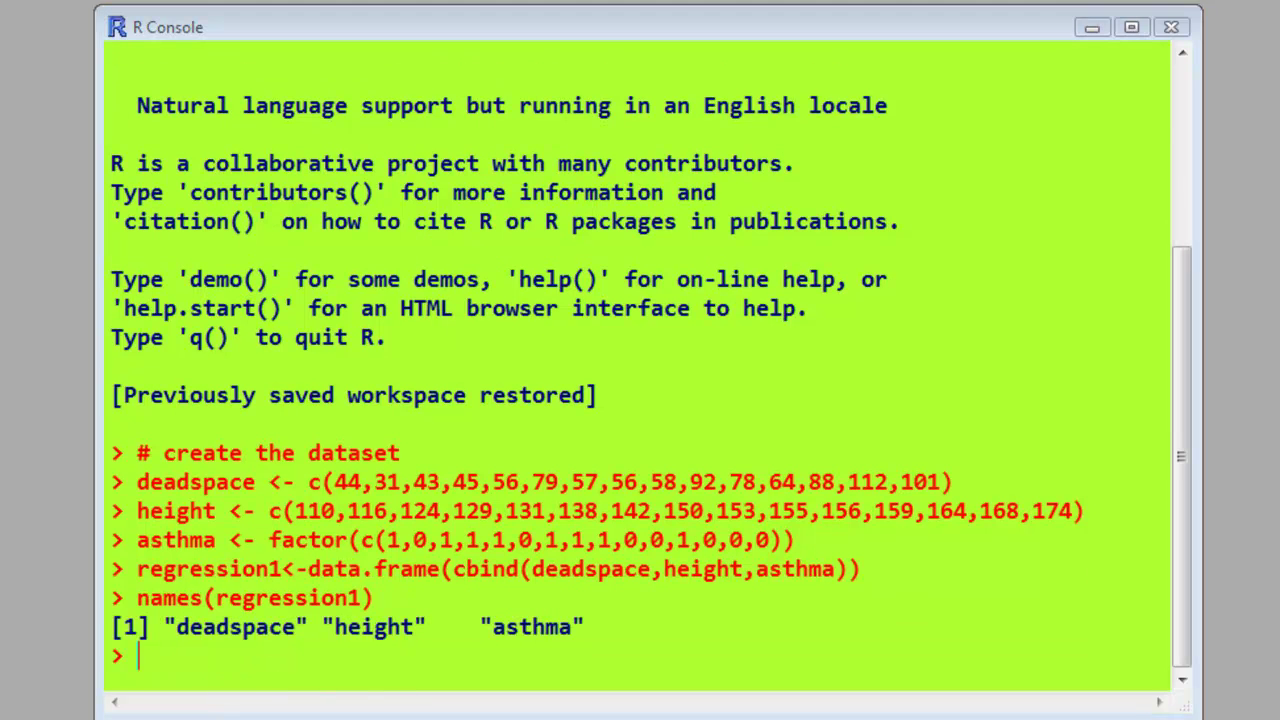
Fit themodel <- lm(deadspace ~ asthma + height) and display levels(asthma)
{"action": "type", "text": "themodel<- lm(deadspace ~ asthma + height)"}
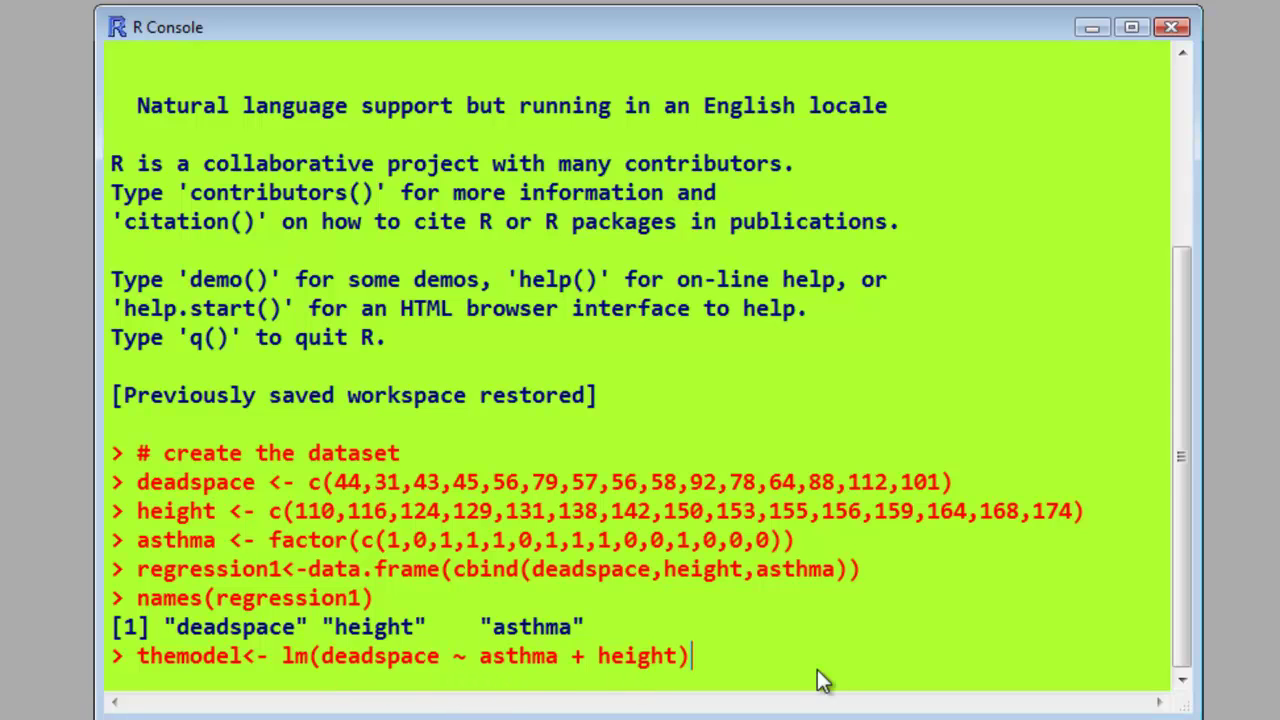
{"action": "key", "text": "Return"}
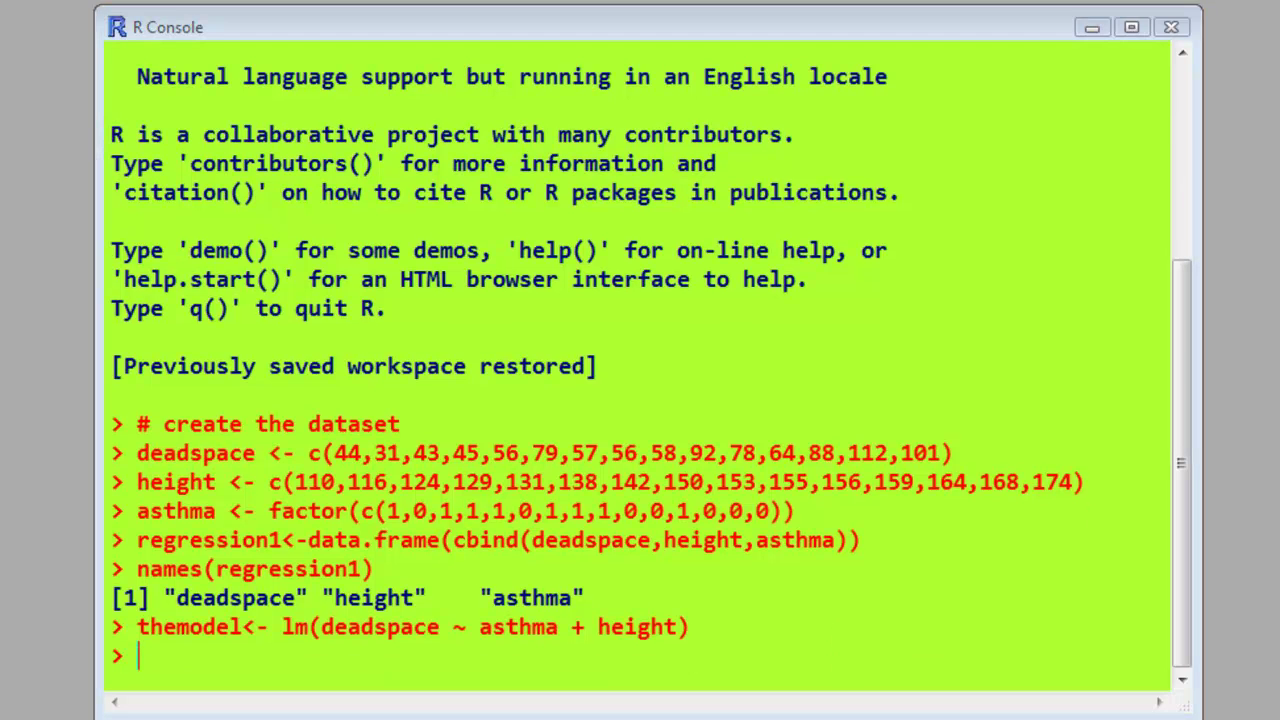
{"action": "type", "text": "levels(asthma)"}
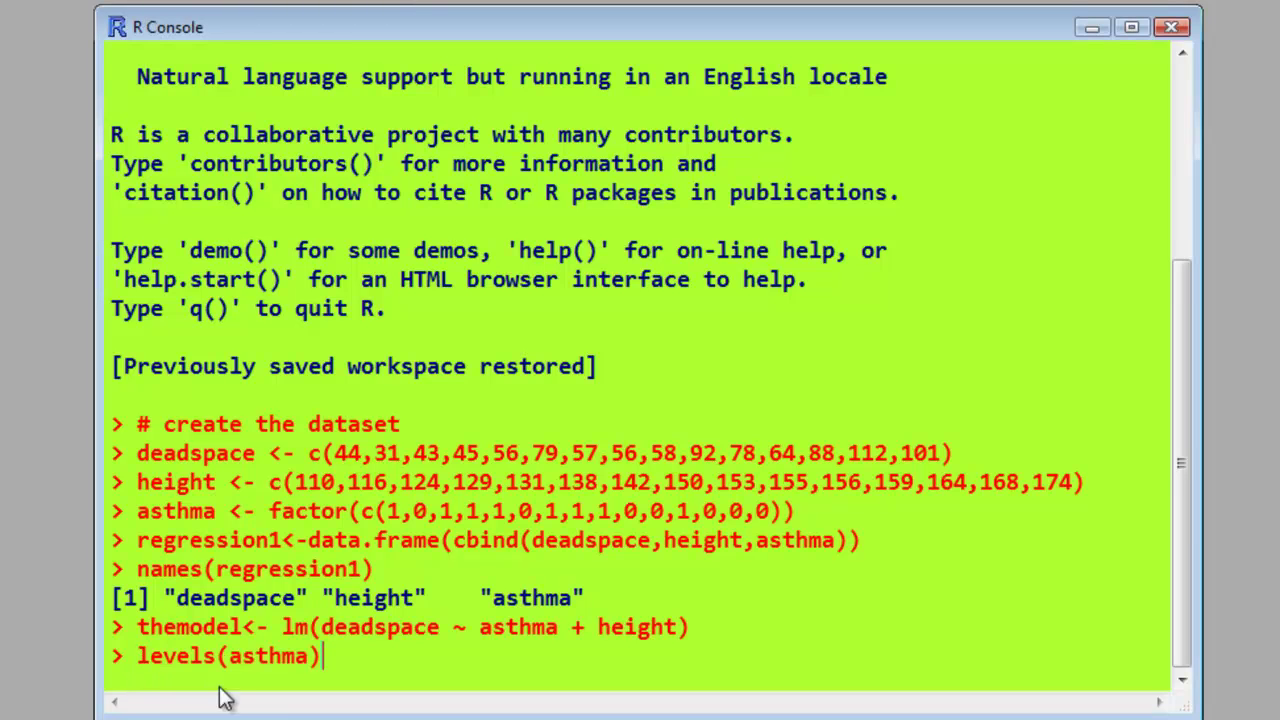
{"action": "key", "text": "Return"}
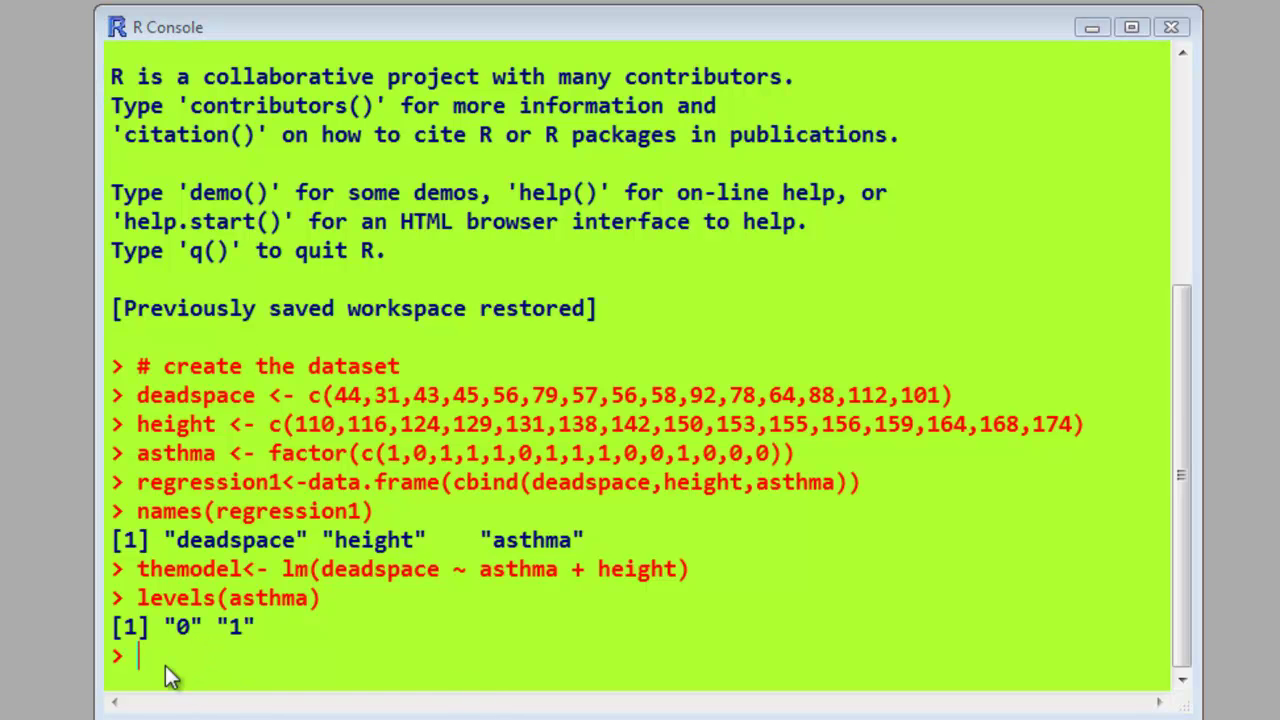
Print summary(regression1), then edit the call to show summary(themodel)
{"action": "type", "text": "summary(regression1)"}
{"action": "key", "text": "Return"}
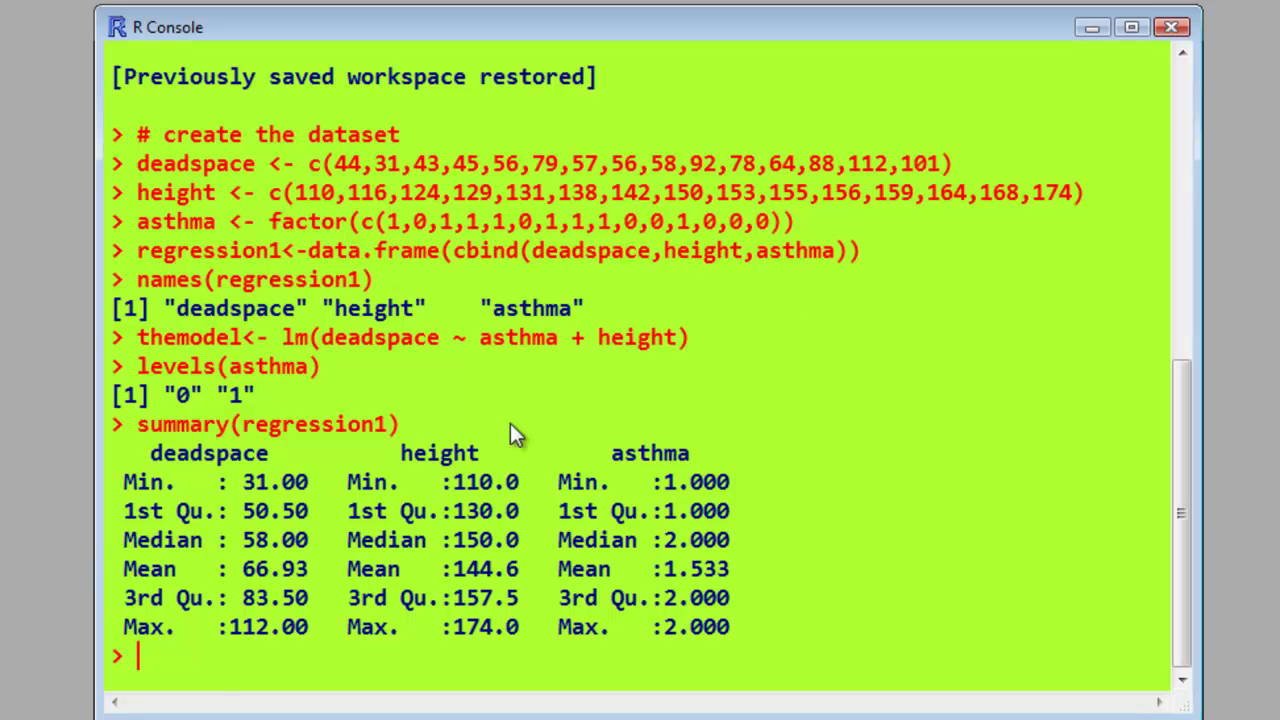
{"action": "key", "text": "Up"}
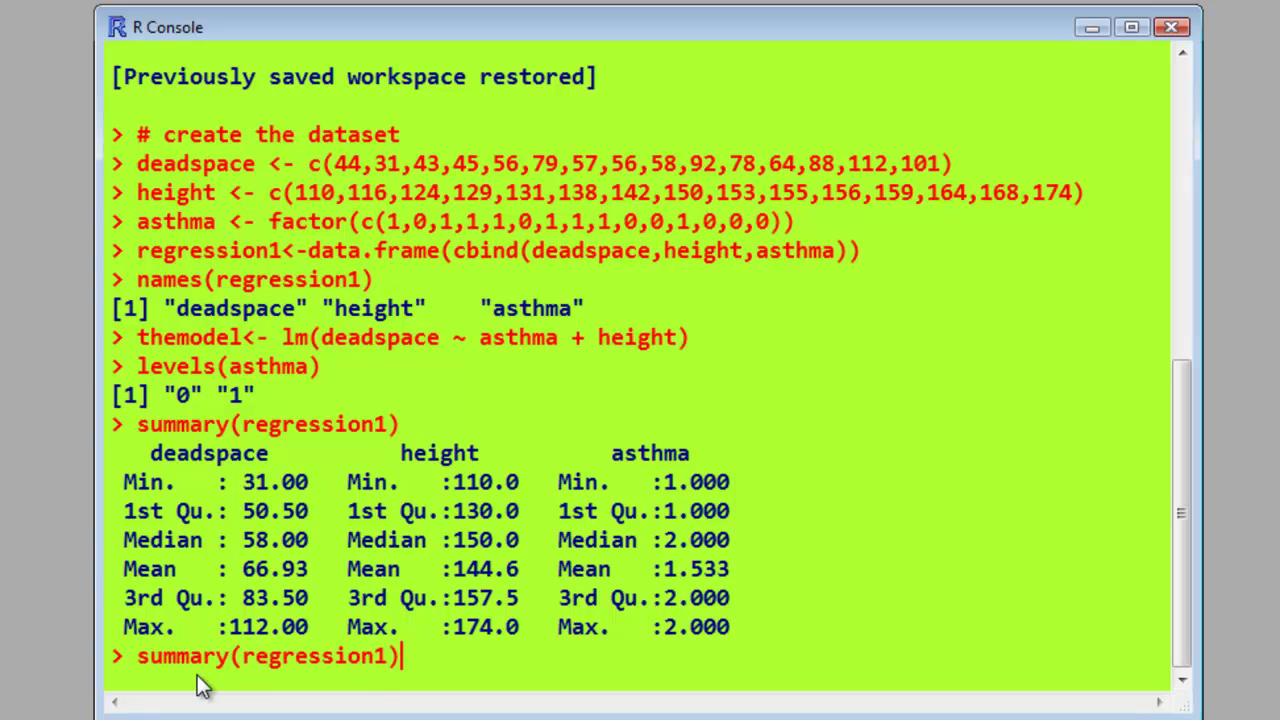
{"action": "key", "text": "Left"}
{"action": "key", "text": "BackSpace"}
{"action": "key", "text": "BackSpace"}
{"action": "key", "text": "BackSpace"}
{"action": "key", "text": "BackSpace"}
{"action": "key", "text": "BackSpace"}
{"action": "key", "text": "BackSpace"}
{"action": "key", "text": "BackSpace"}
{"action": "key", "text": "BackSpace"}
{"action": "key", "text": "BackSpace"}
{"action": "key", "text": "BackSpace"}
{"action": "key", "text": "BackSpace"}
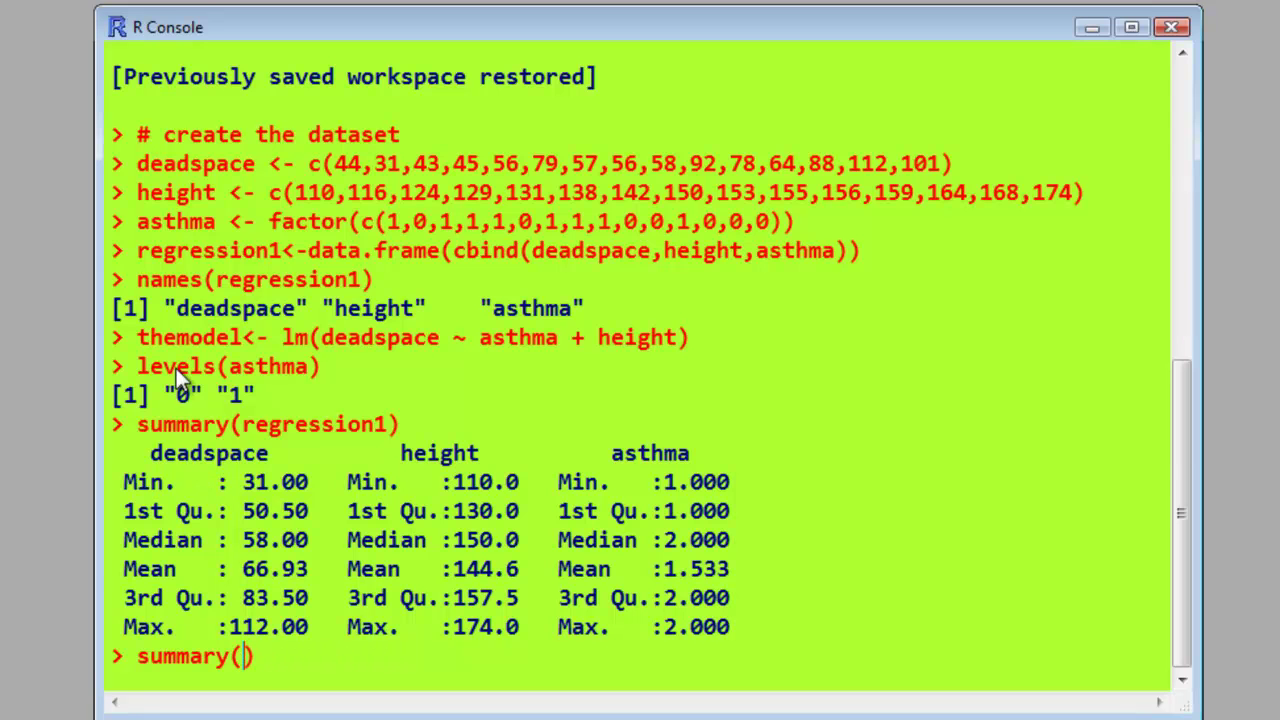
{"action": "type", "text": "themodel"}
{"action": "key", "text": "Return"}
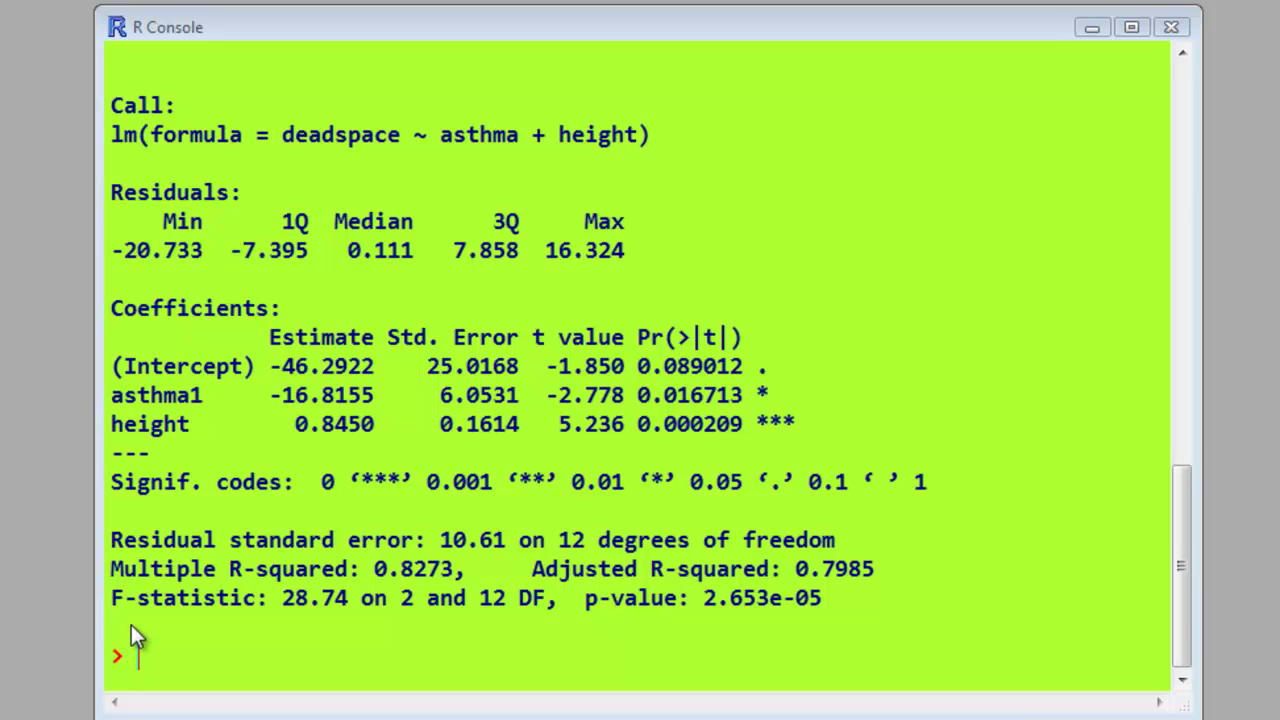
Paste the subgroupasthma <- split(deadspace, asthma) command and the subgroupNoasthma height split line
{"action": "type", "text": "# now use the split function to divide the dataset in two on asthma value subgroupasthma <- split(deadspace,asthma) subgroupNoasthma <- split( height, asthma)"}
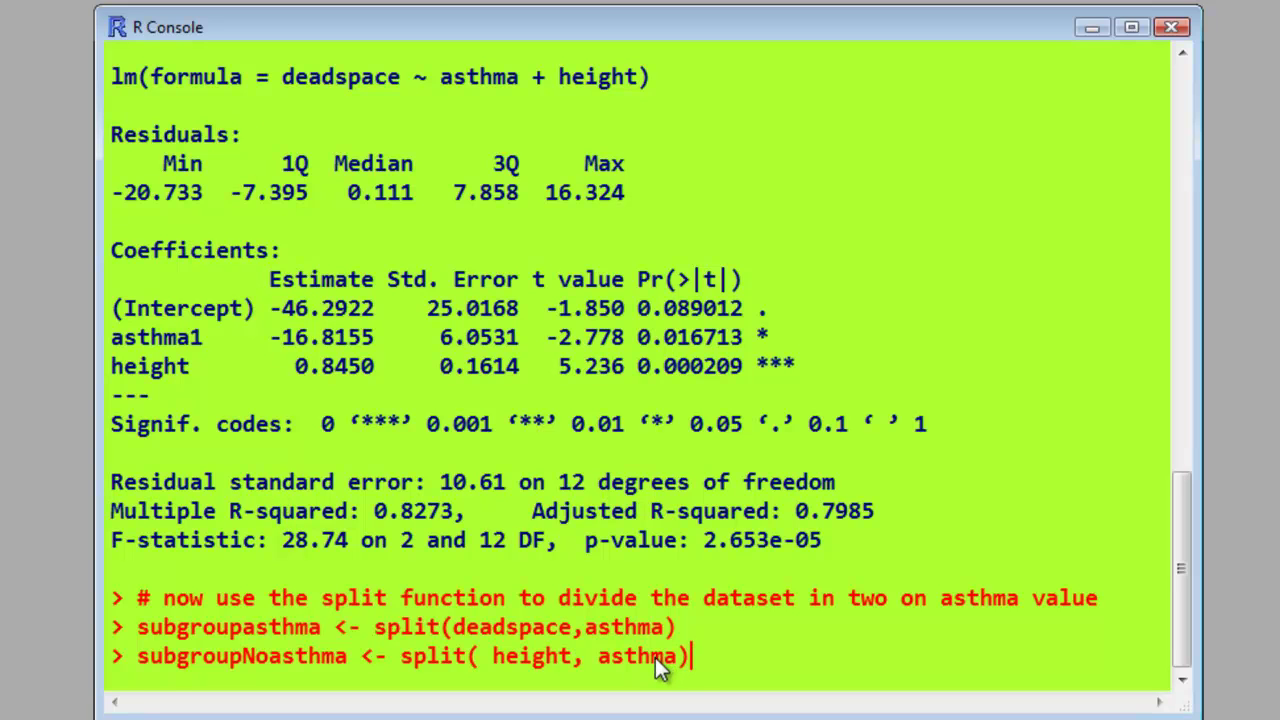
Run subgroupNoasthma <- split(height, asthma) at the prompt
{"action": "key", "text": "Return"}
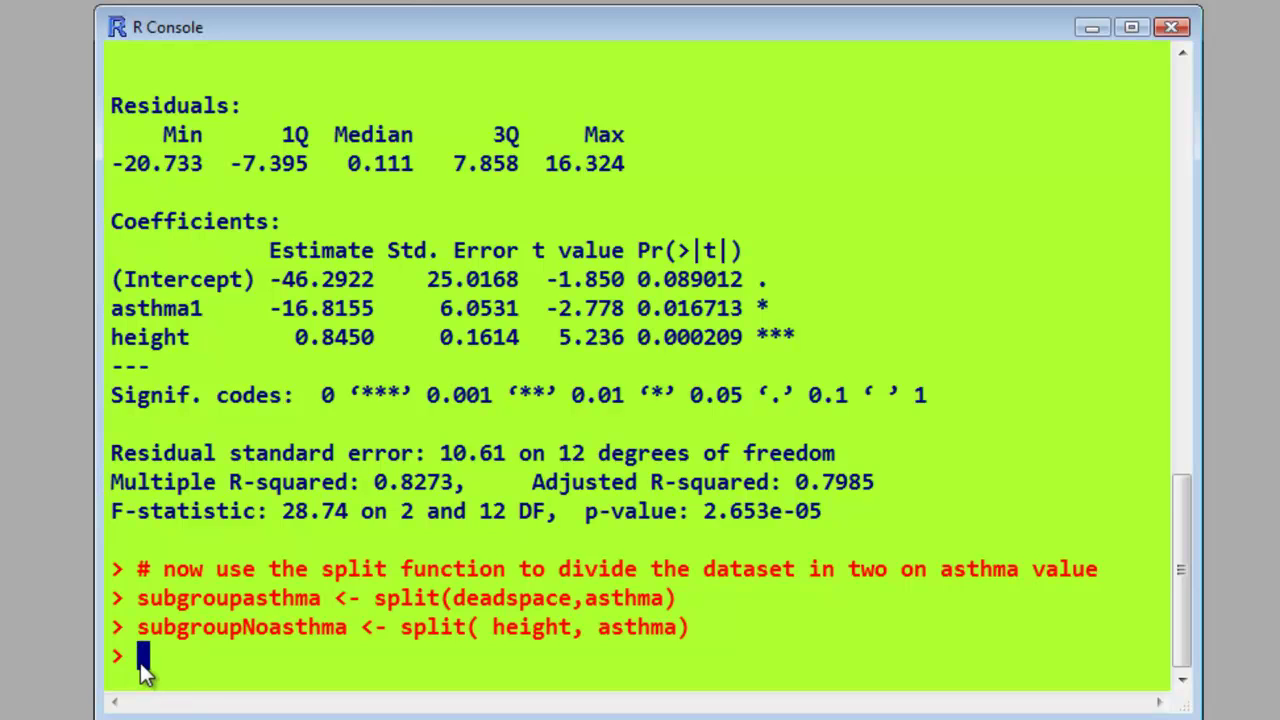
Draw empty axes with plot(height, deadspace, type="n"), labelled deadspace and height
{"action": "type", "text": "plot(height, deadspace, type=\"n\", ylab= \"deadspace\", xlab=\"height\")"}
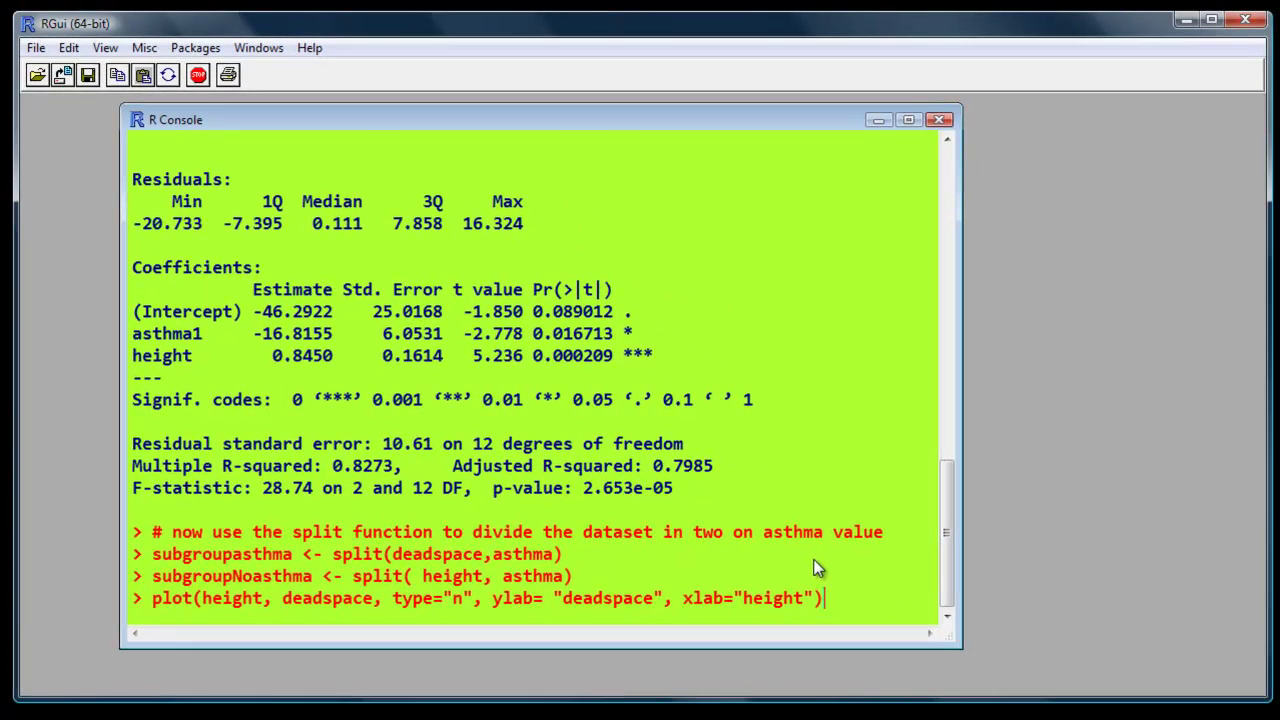
{"action": "key", "text": "Return"}
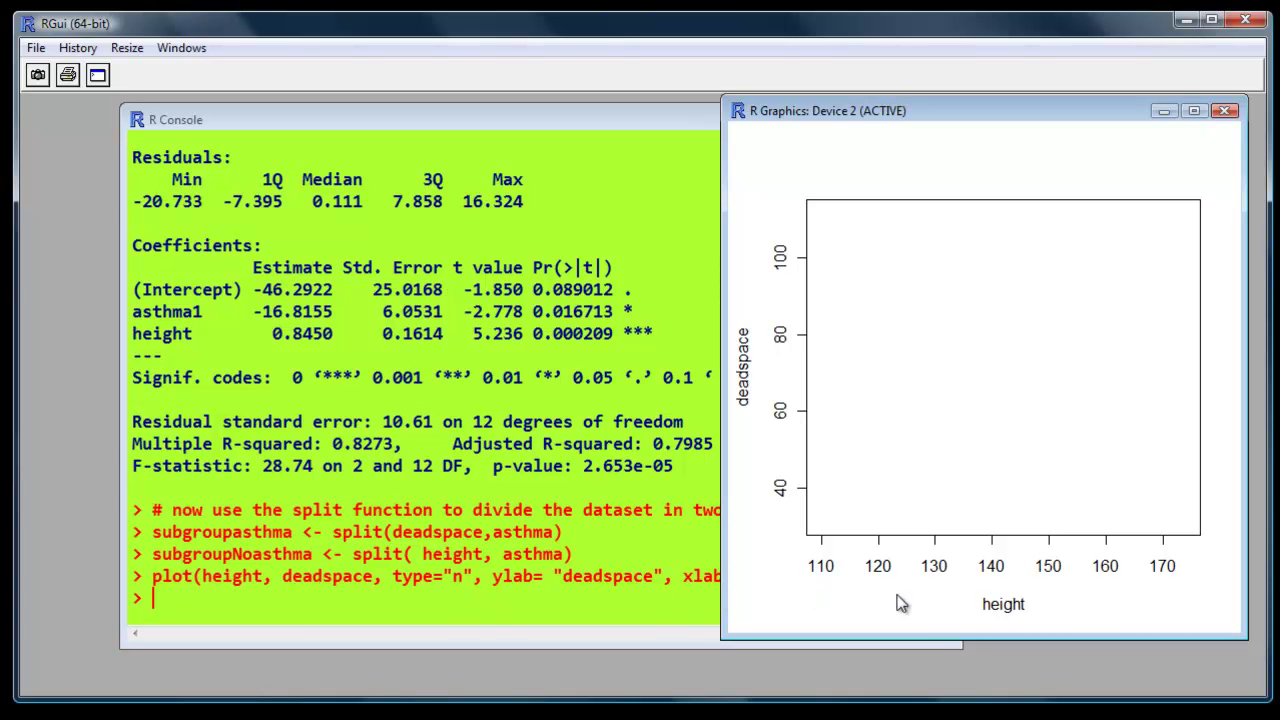
{"action": "left_click", "coordinate": [567, 597]}
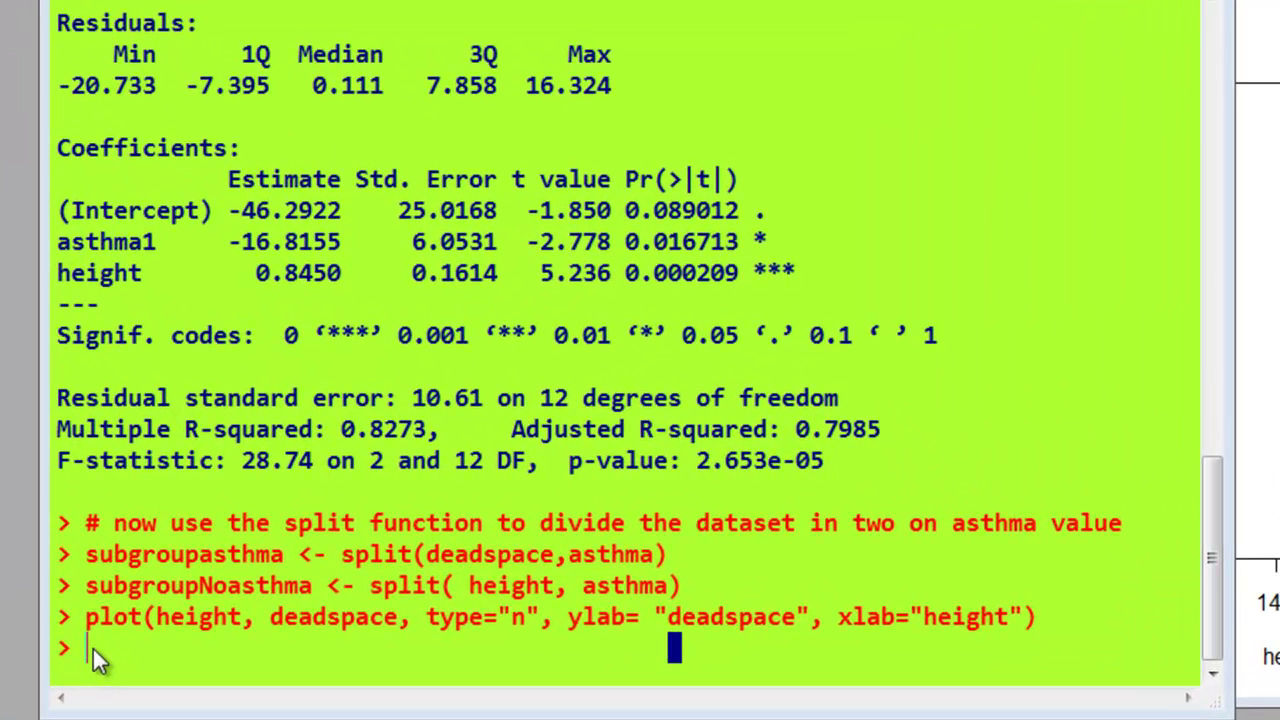
Plot asthma subgroup [[1]] as pch=21 circles and subgroup [[2]] as pch=4 crosses
{"action": "left_click", "coordinate": [93, 649]}
{"action": "left_click_drag", "start_coordinate": [86, 548], "coordinate": [814, 598]}
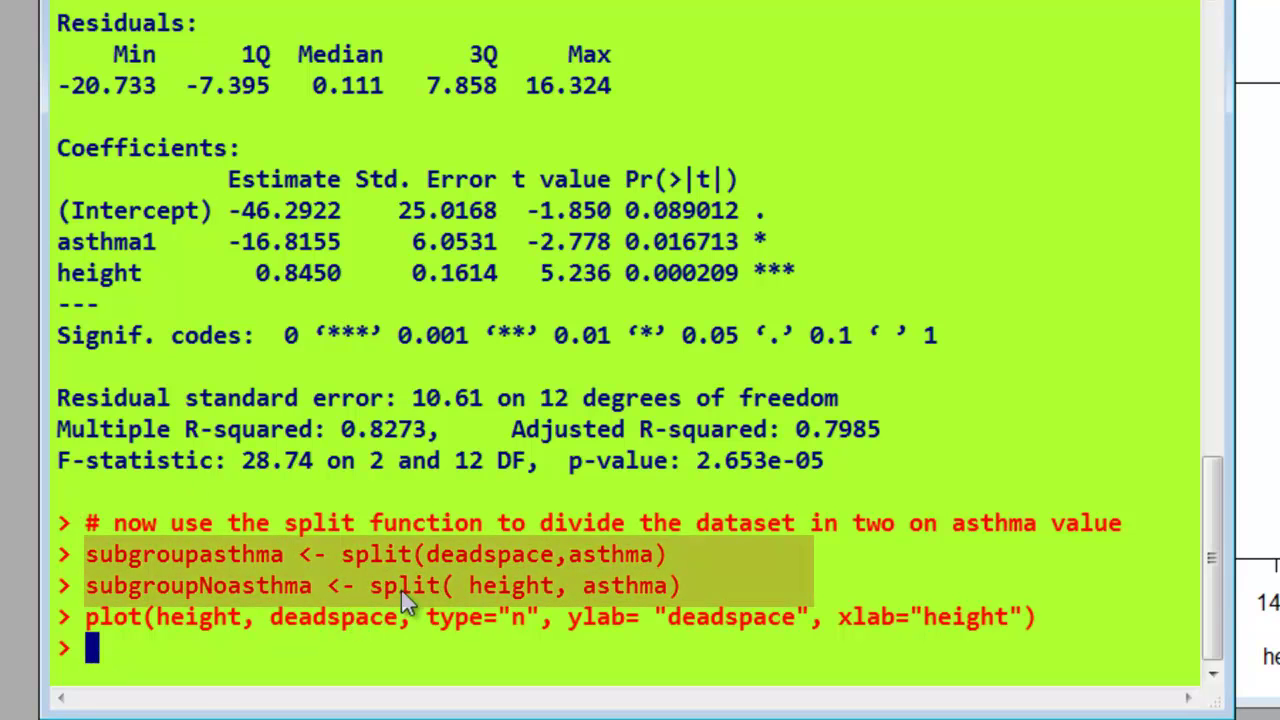
{"action": "type", "text": "# the double square brackets is because the split function produces lists points(subgroupNoasthma[[1]], subgroupasthma[[1]], pch=21) points(subgroupNoasthma[[2]], subgroupasthma[[2]], pch=4)"}
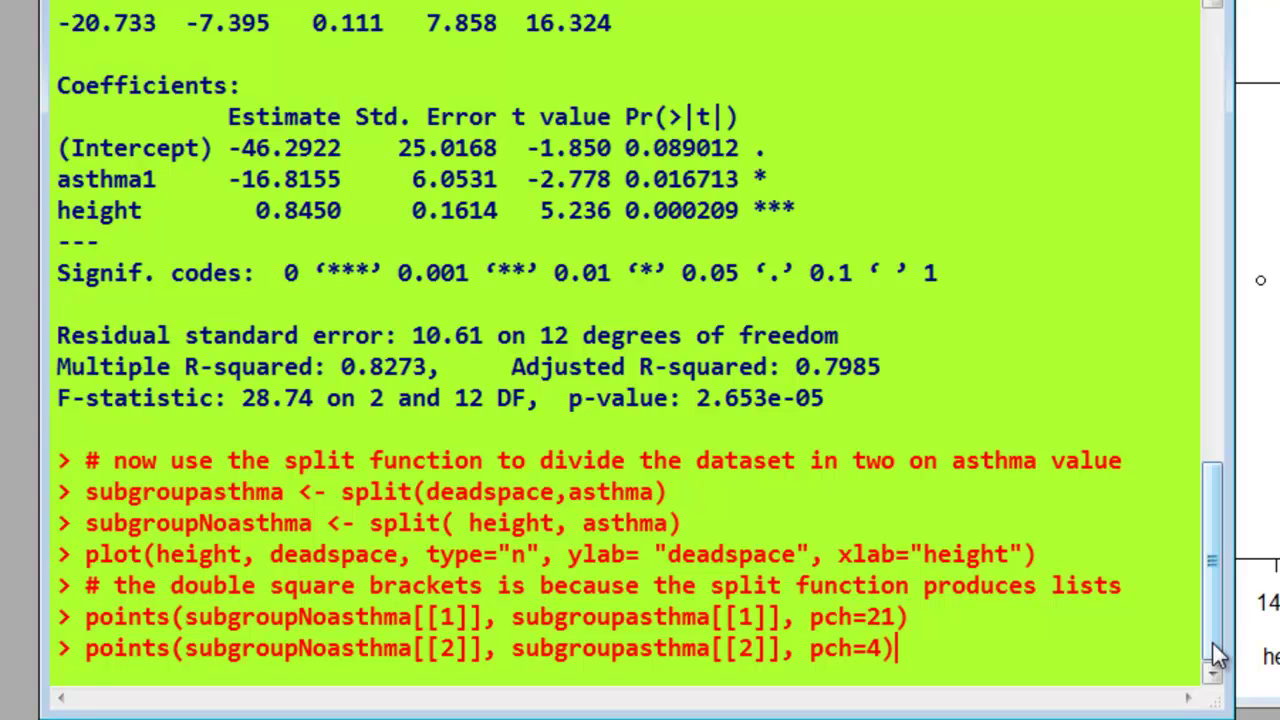
{"action": "key", "text": "Return"}
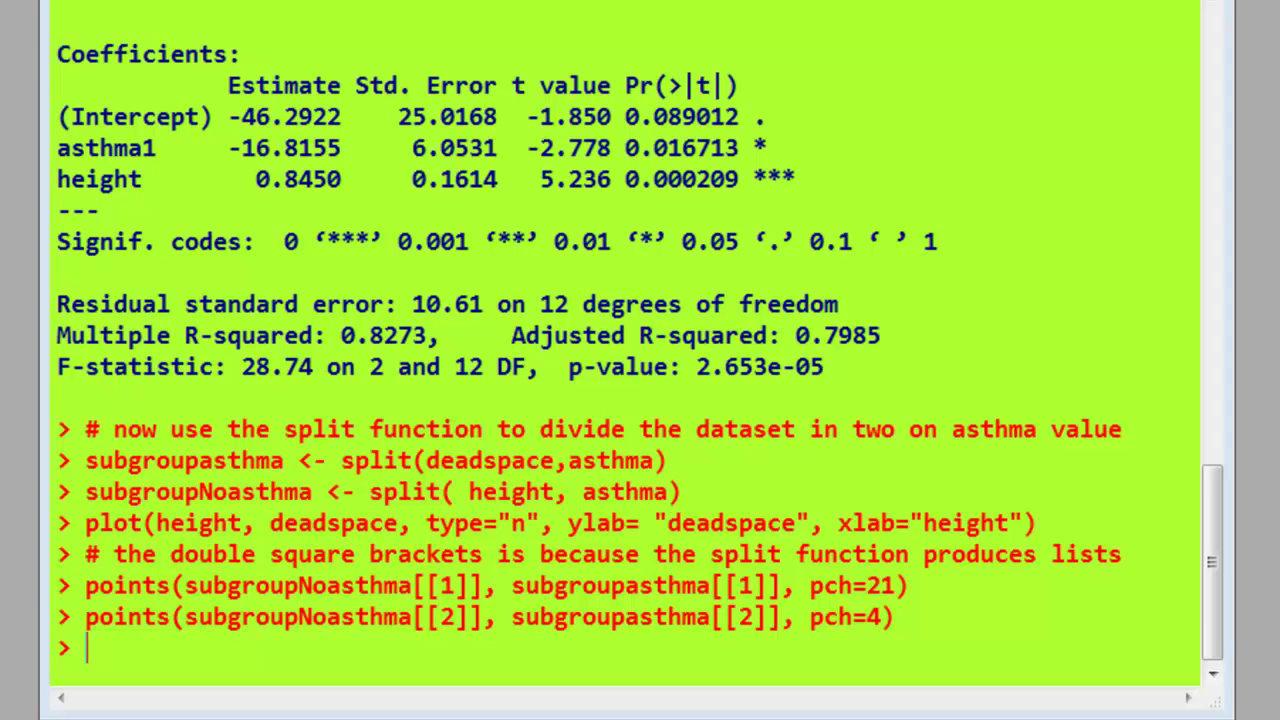
{"action": "left_click", "coordinate": [77, 651]}
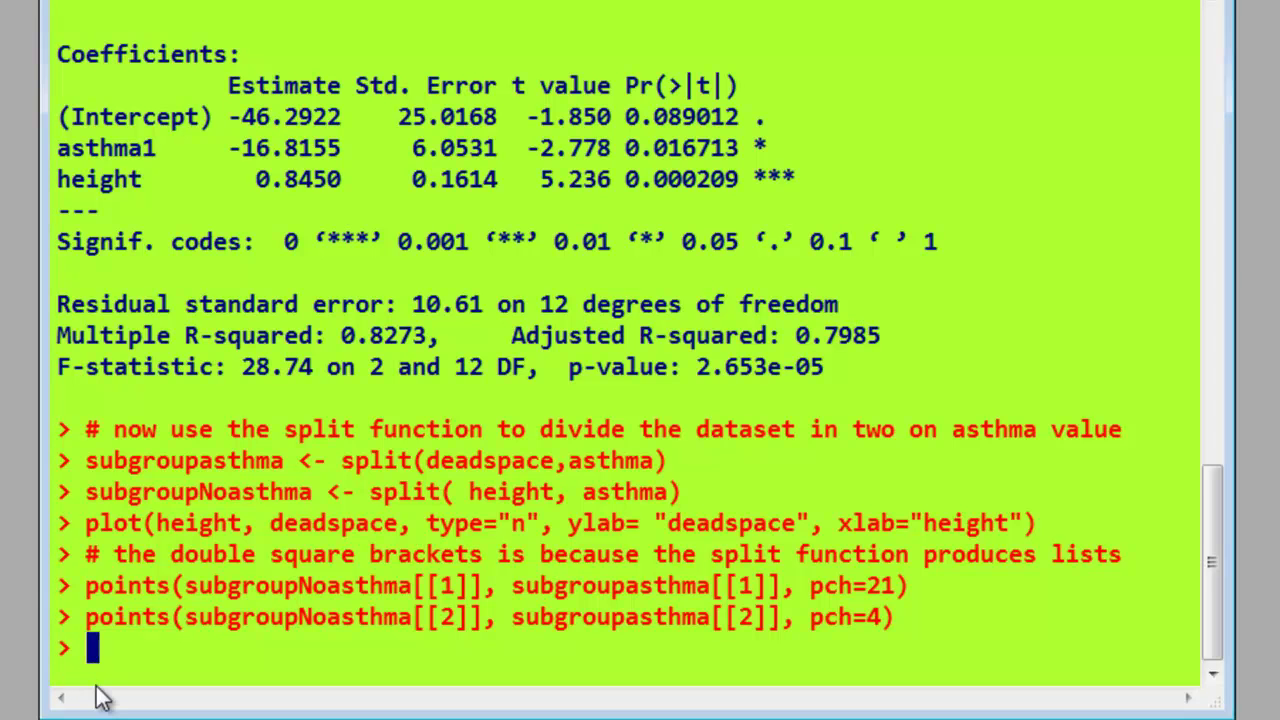
Print themodel$coefficients: intercept -46.2921628, asthma1 -16.8155127, height 0.8450468
{"action": "type", "text": "themodel$coefficients"}
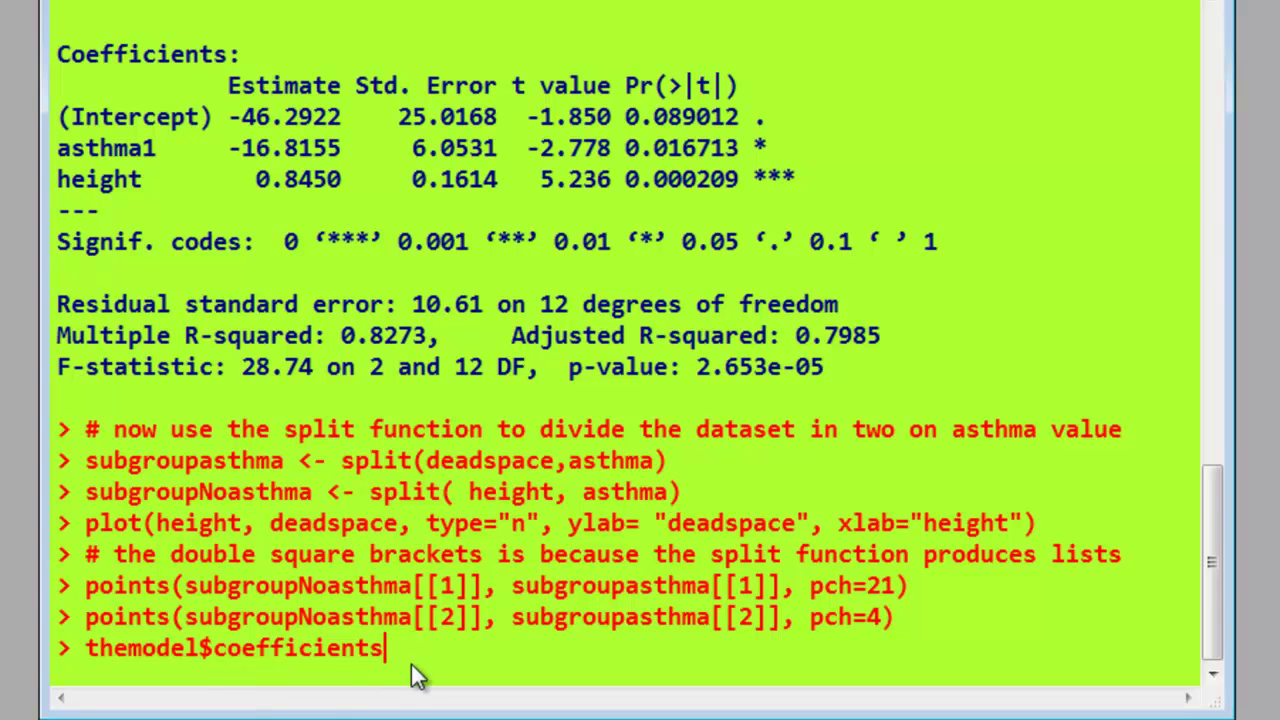
{"action": "key", "text": "Return"}
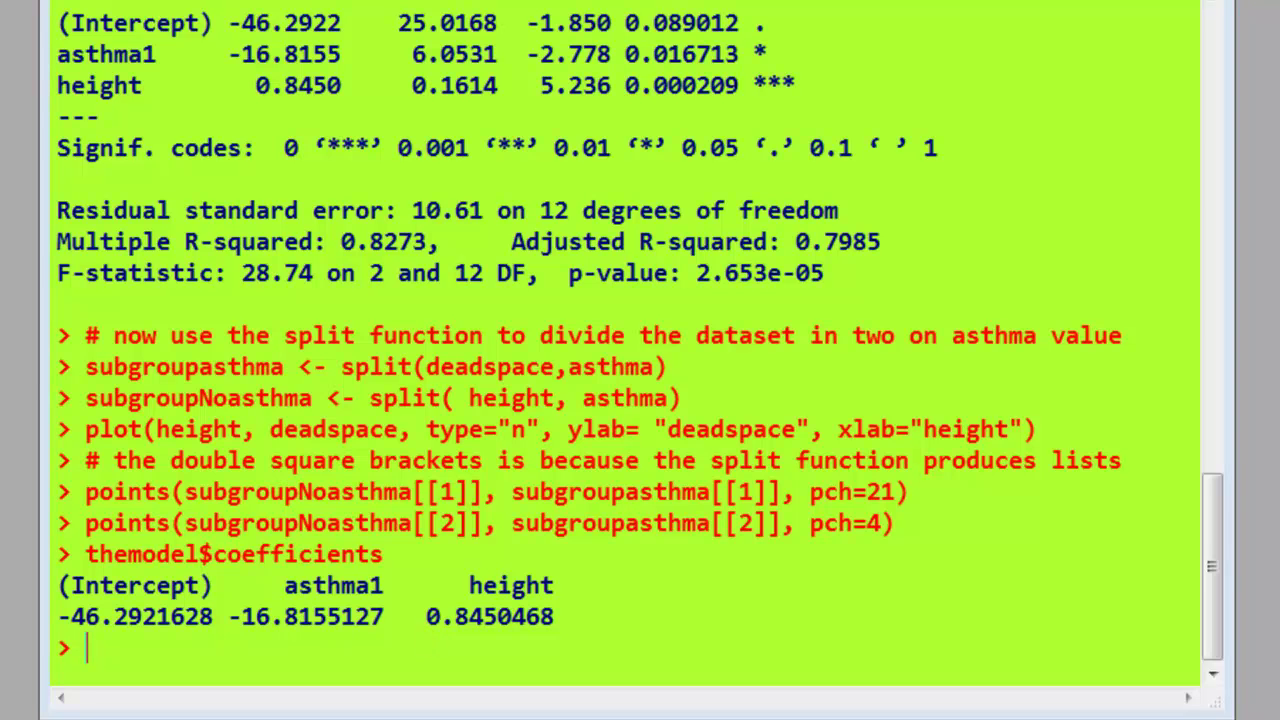
Draw a solid black line from themodel's intercept and height slope, then check the plot
{"action": "double_click", "coordinate": [84, 645]}
{"action": "key", "text": "Return"}
{"action": "key", "text": "Return"}
{"action": "key", "text": "Return"}
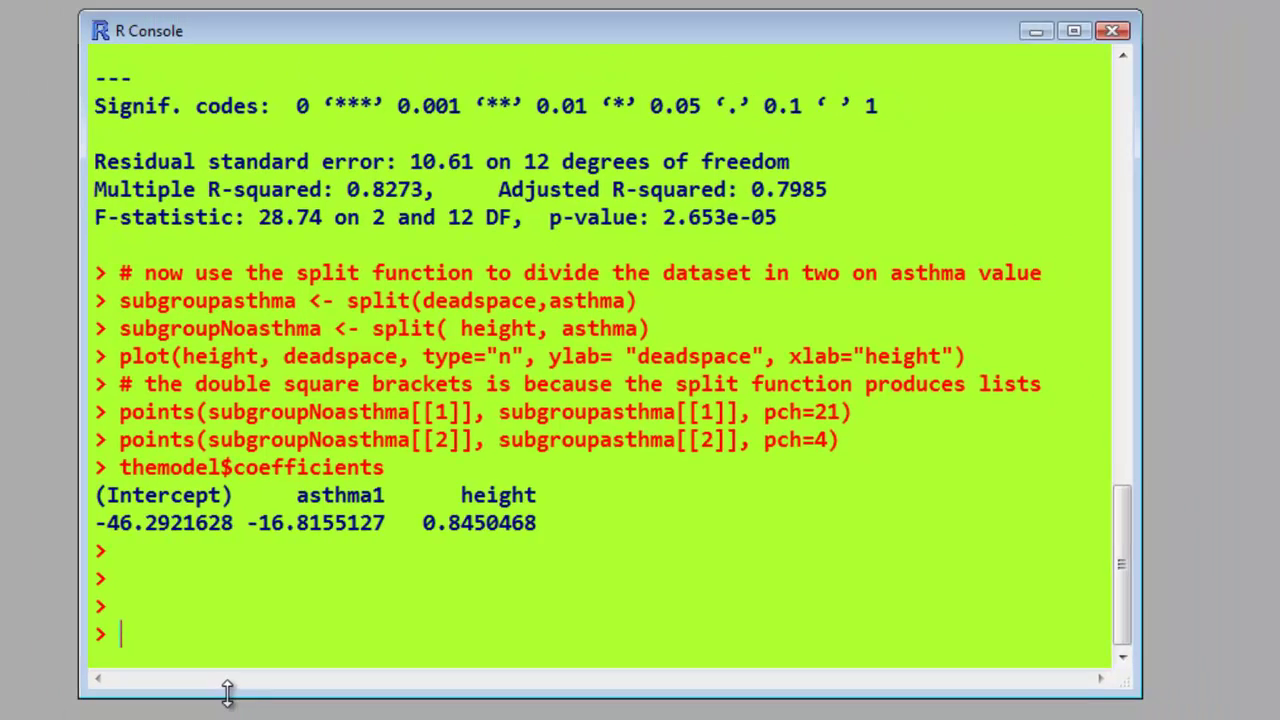
{"action": "type", "text": "# remember abline takes the parameters back to front, intercept, slope) # minick the color and style of the lines from the spss output abline(themodel$coefficients[1], themodel$coefficients[3], lty=1,col=\"black\"  )"}
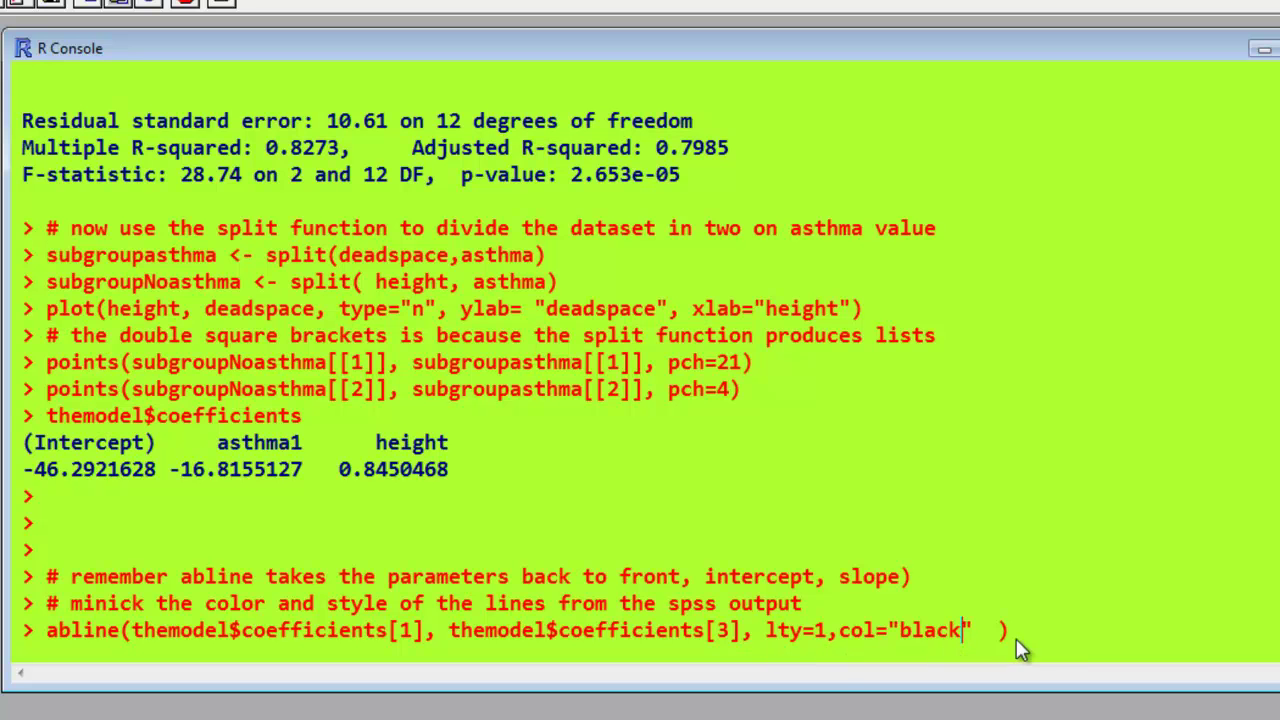
{"action": "key", "text": "Return"}
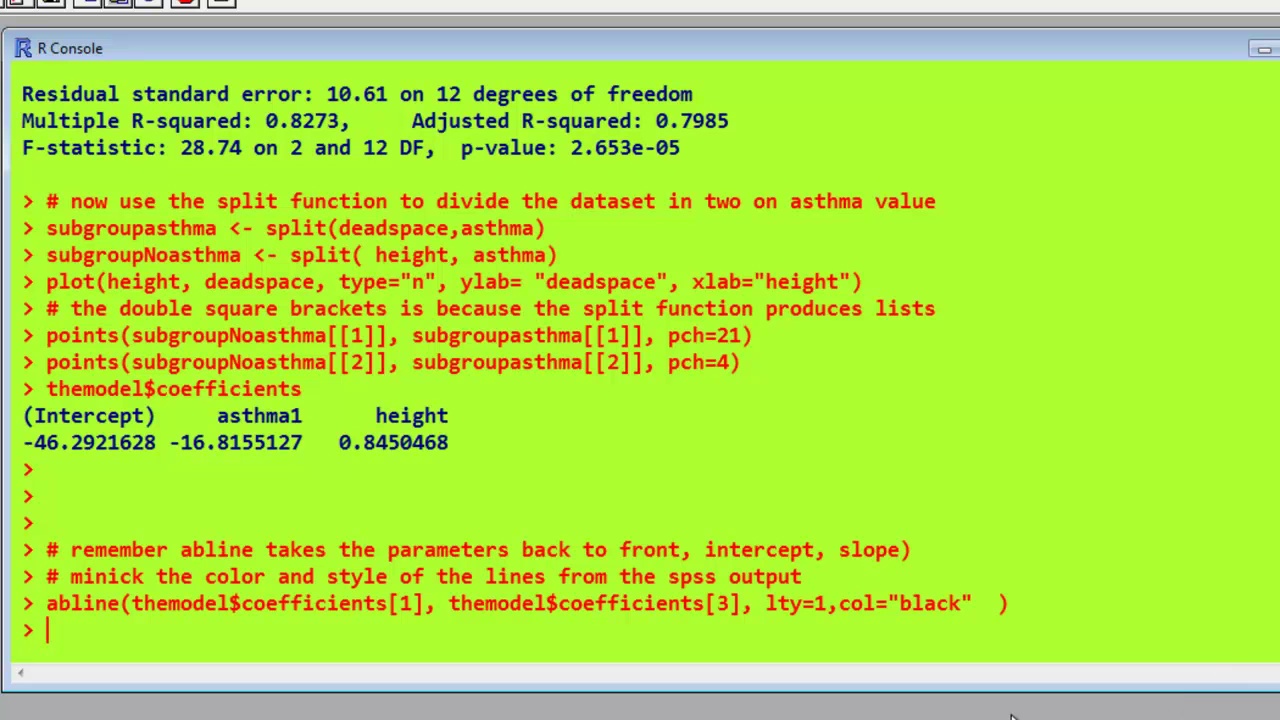
{"action": "left_click", "coordinate": [1263, 50]}
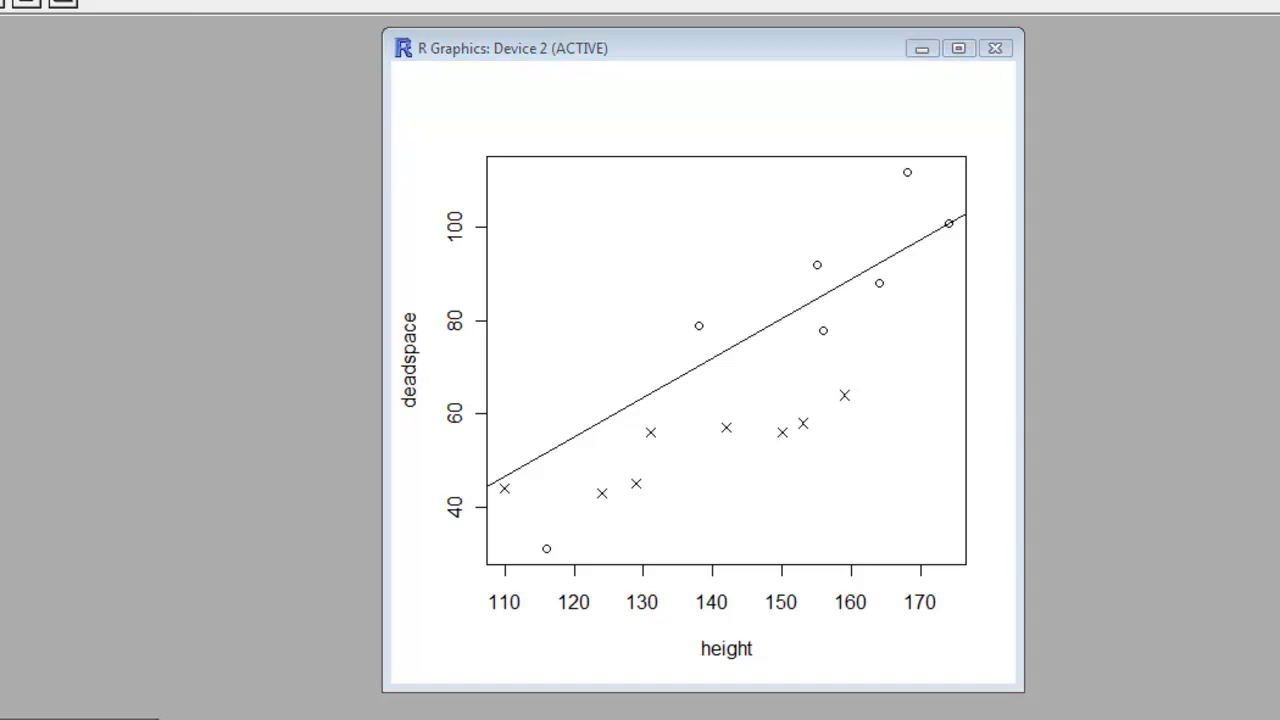
{"action": "double_click", "coordinate": [80, 717]}
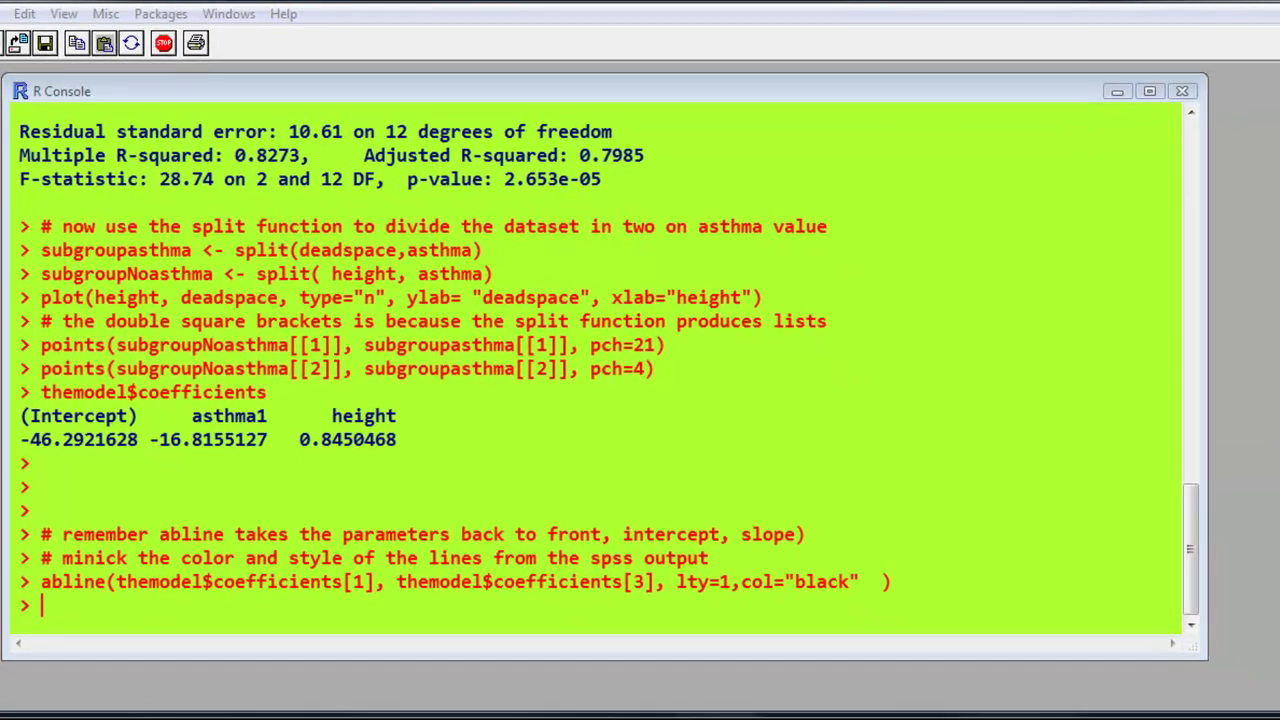
Draw a red dashed line (lwd=2) with intercept coef[1]+coef[2] and height slope coef[3]
{"action": "type", "text": "abline((themodel$coefficients[1] + themodel$coefficients[2]),themodel$coefficients[3], lty=2, lwd=2, col=\"red\")"}
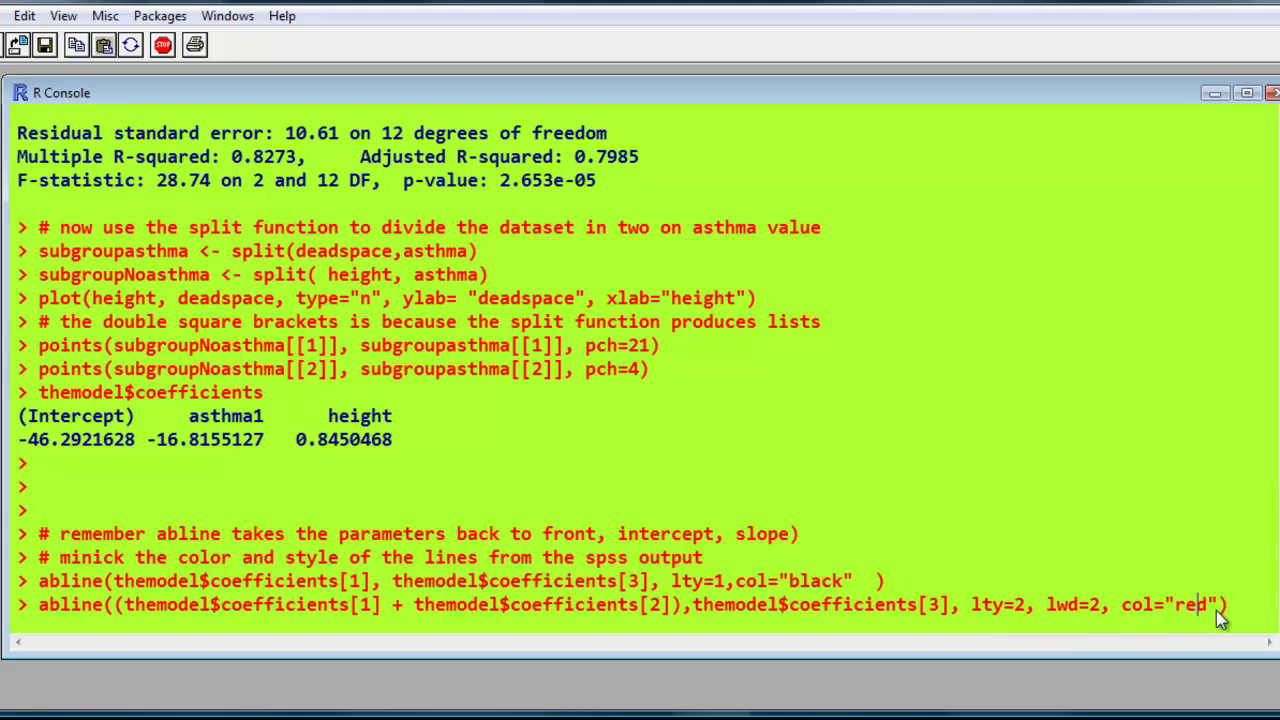
{"action": "key", "text": "Return"}
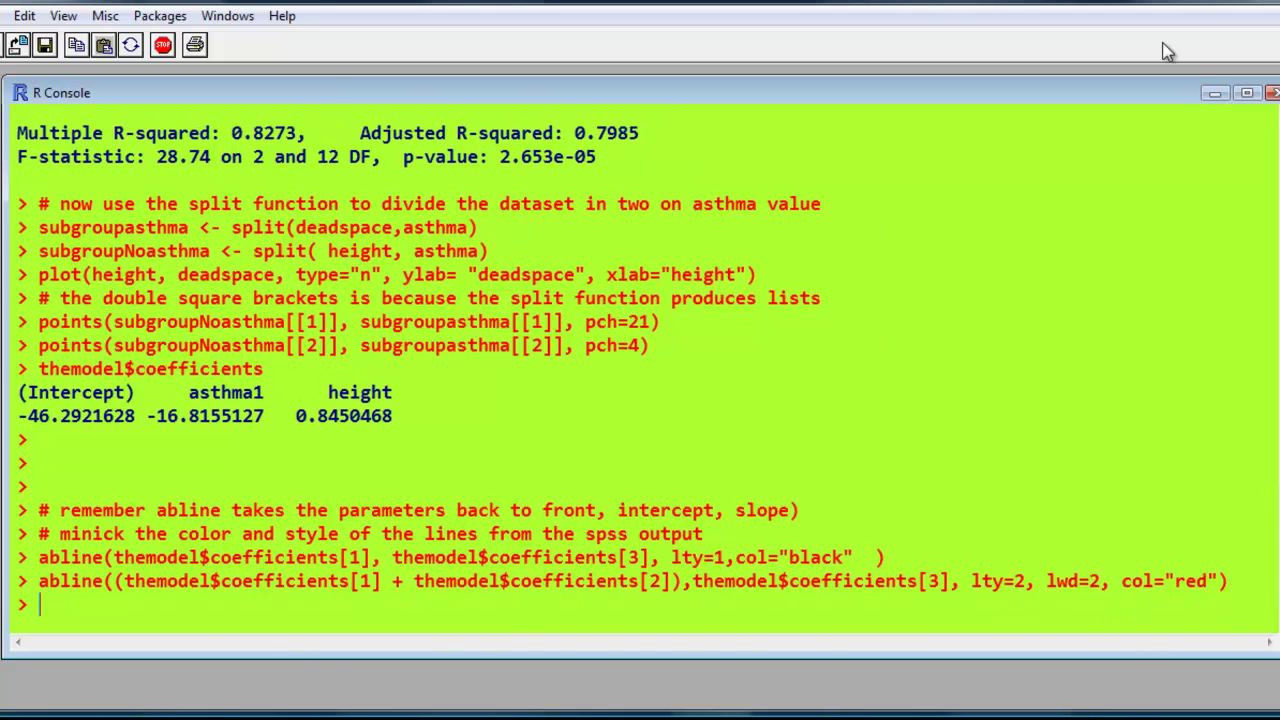
{"action": "left_click", "coordinate": [1212, 98]}
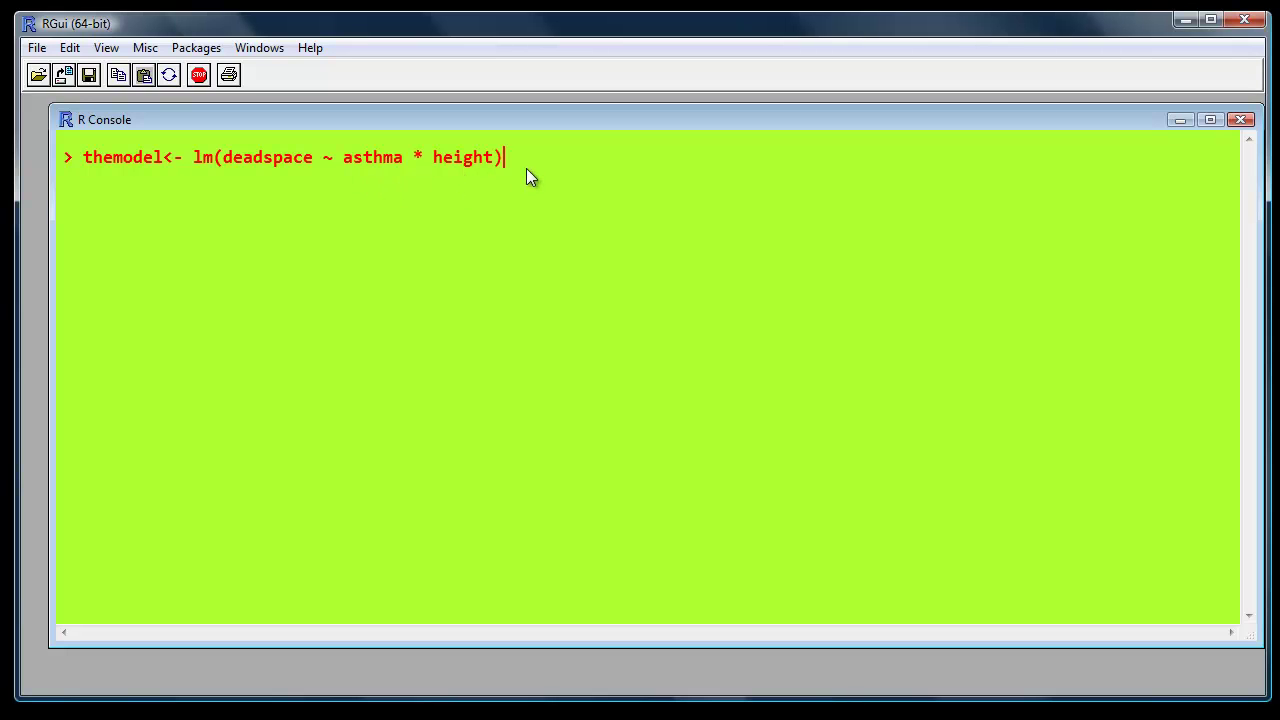
Fit lm(deadspace ~ asthma * height) and show its summary, with asthma1:height estimate -0.7782
{"action": "key", "text": "Return"}
{"action": "type", "text": "summary(themodel)"}
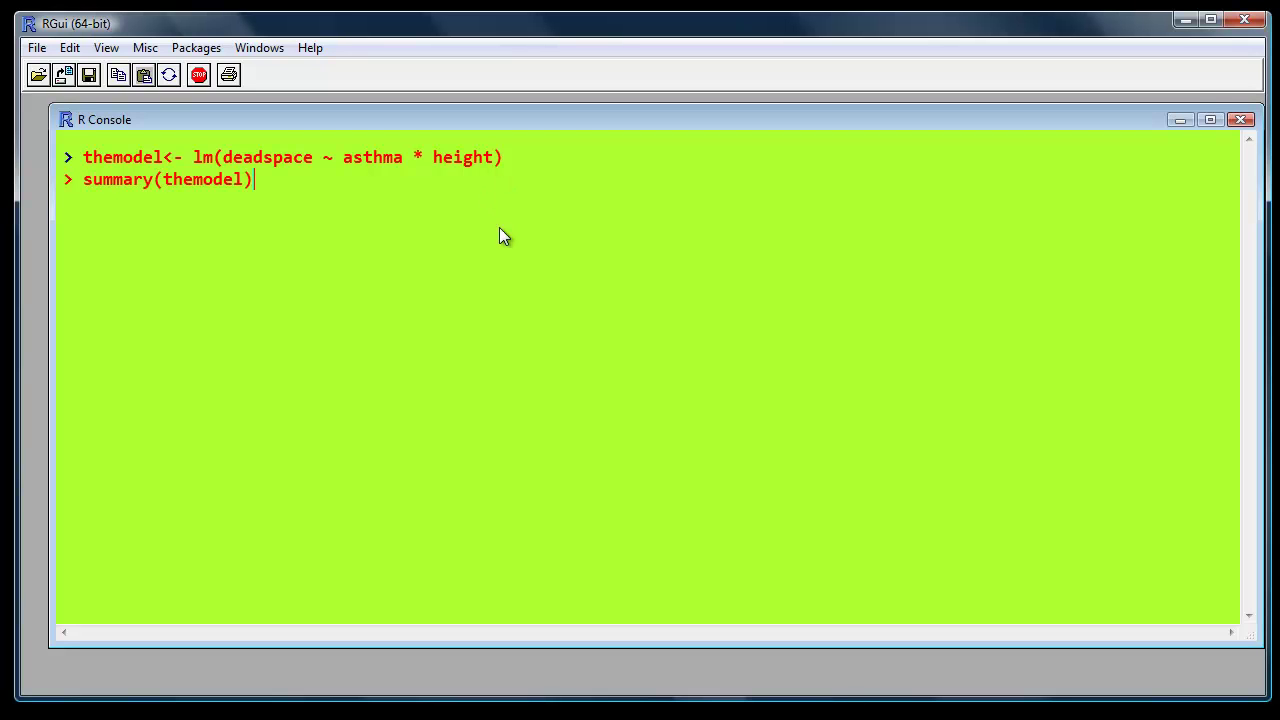
{"action": "key", "text": "Return"}
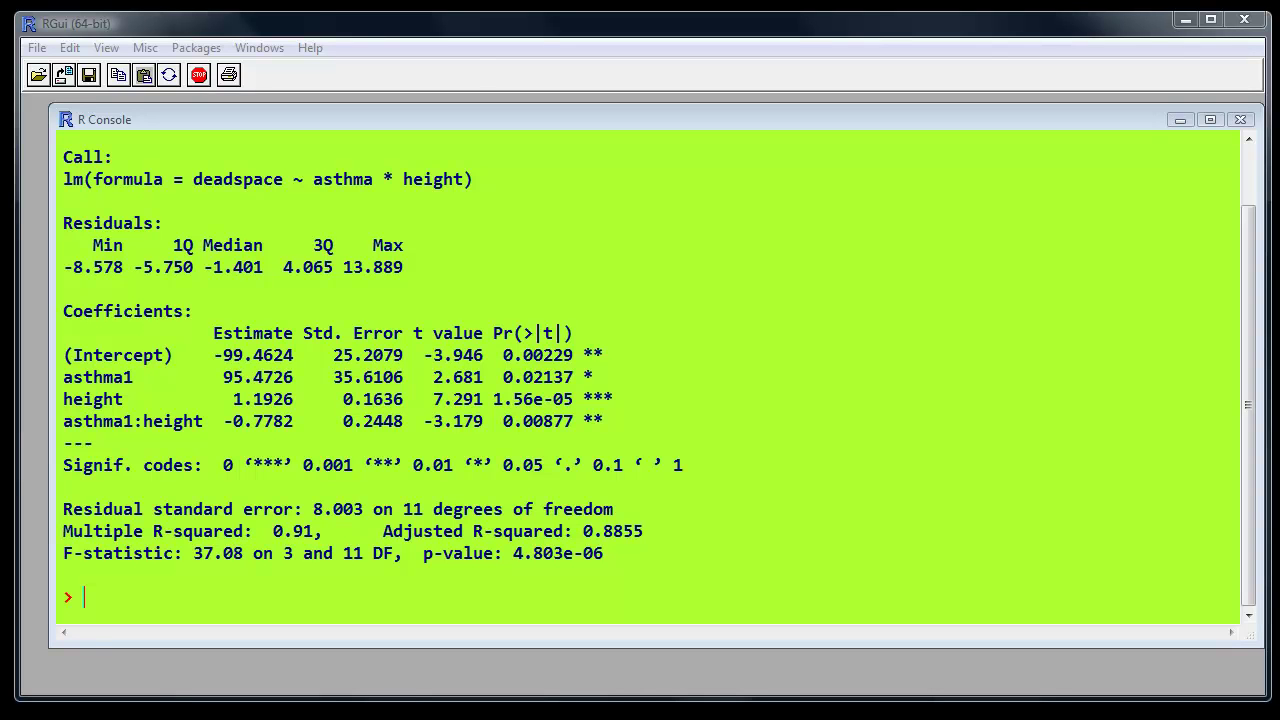
Redraw empty deadspace-versus-height axes with plot(..., type="n")
{"action": "left_click", "coordinate": [93, 606]}
{"action": "type", "text": "plot(height, deadspace, type=\"n\", ylab= \"deadspace\", xlab=\"height\")"}
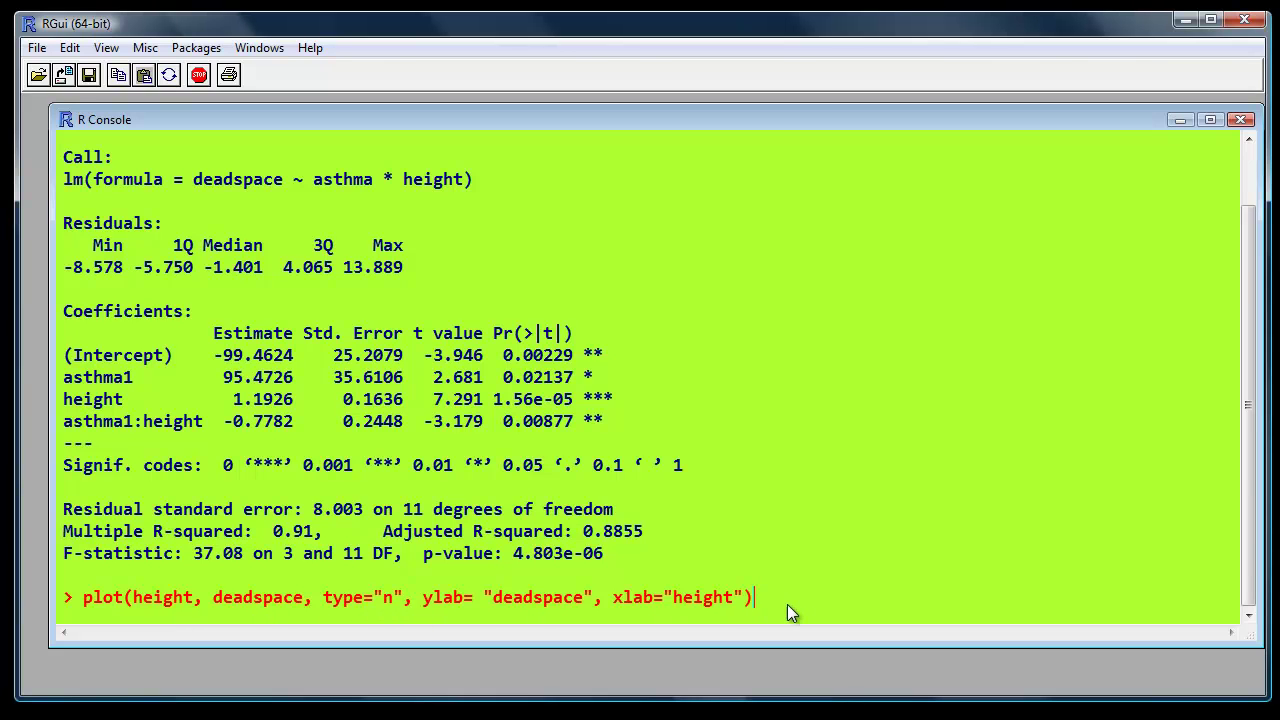
{"action": "key", "text": "Return"}
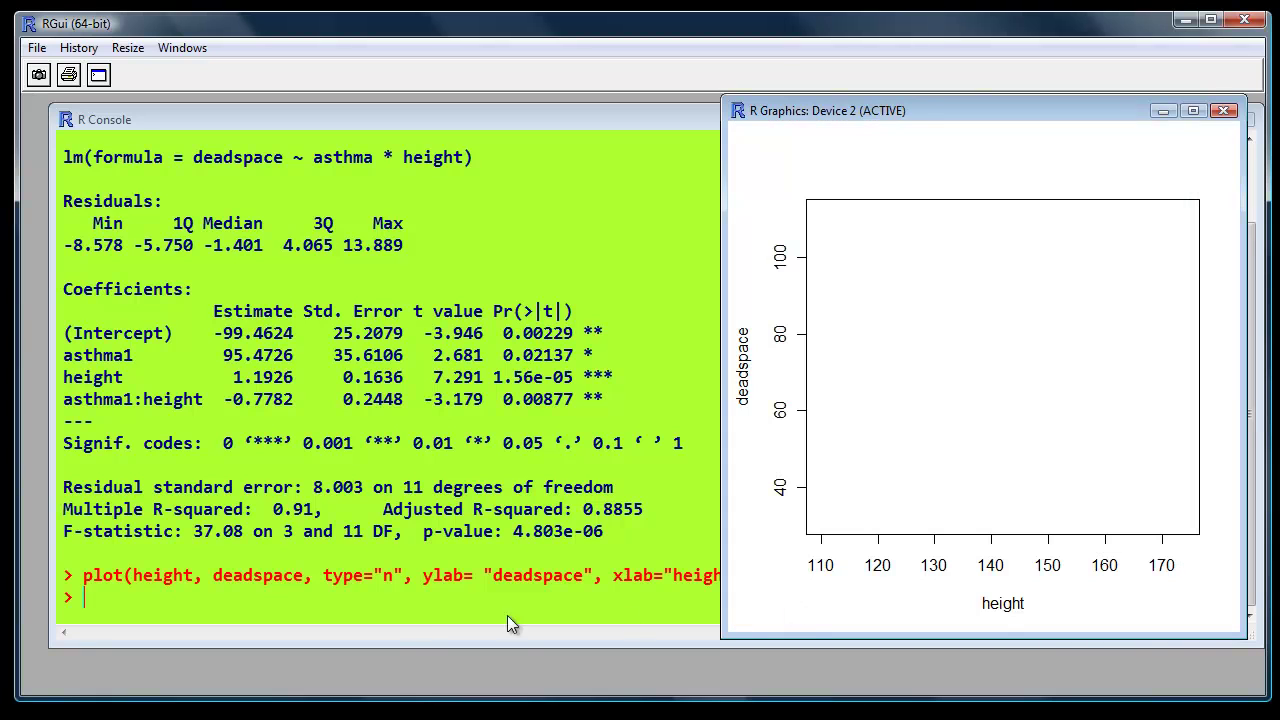
{"action": "left_click", "coordinate": [401, 610]}
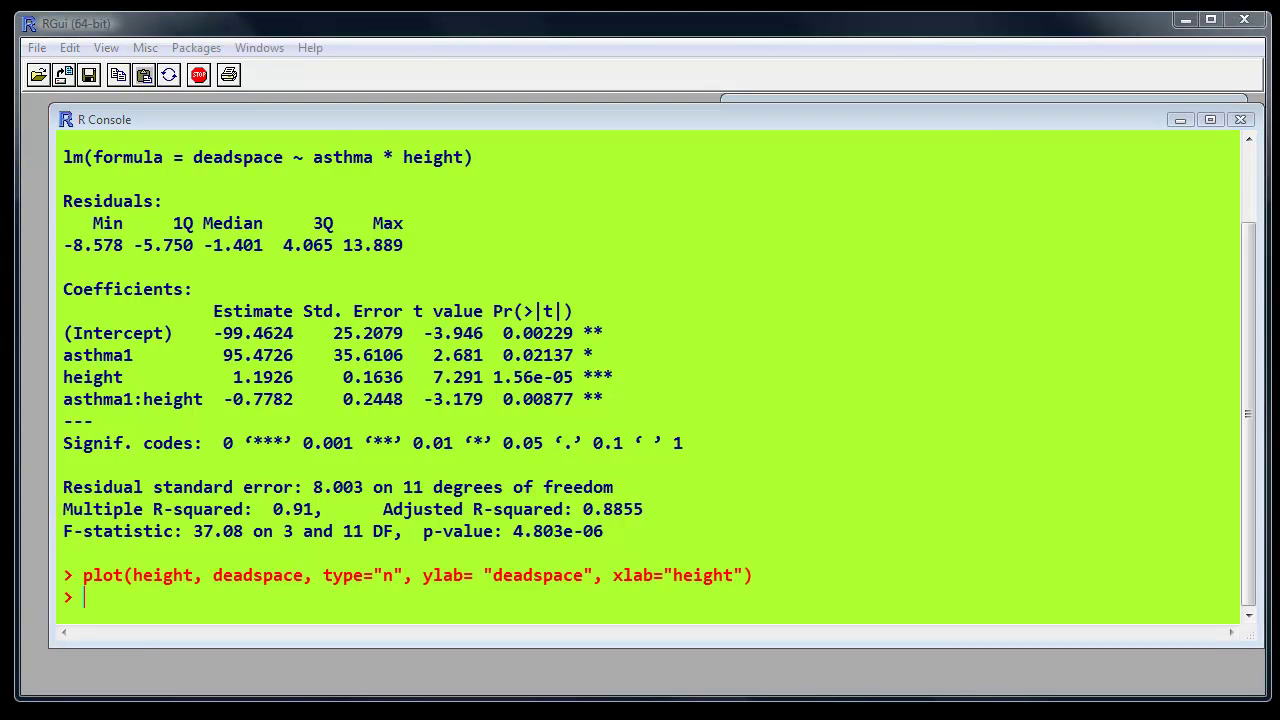
Plot both asthma groups' points again as circles and crosses, then check the graph
{"action": "left_click", "coordinate": [87, 602]}
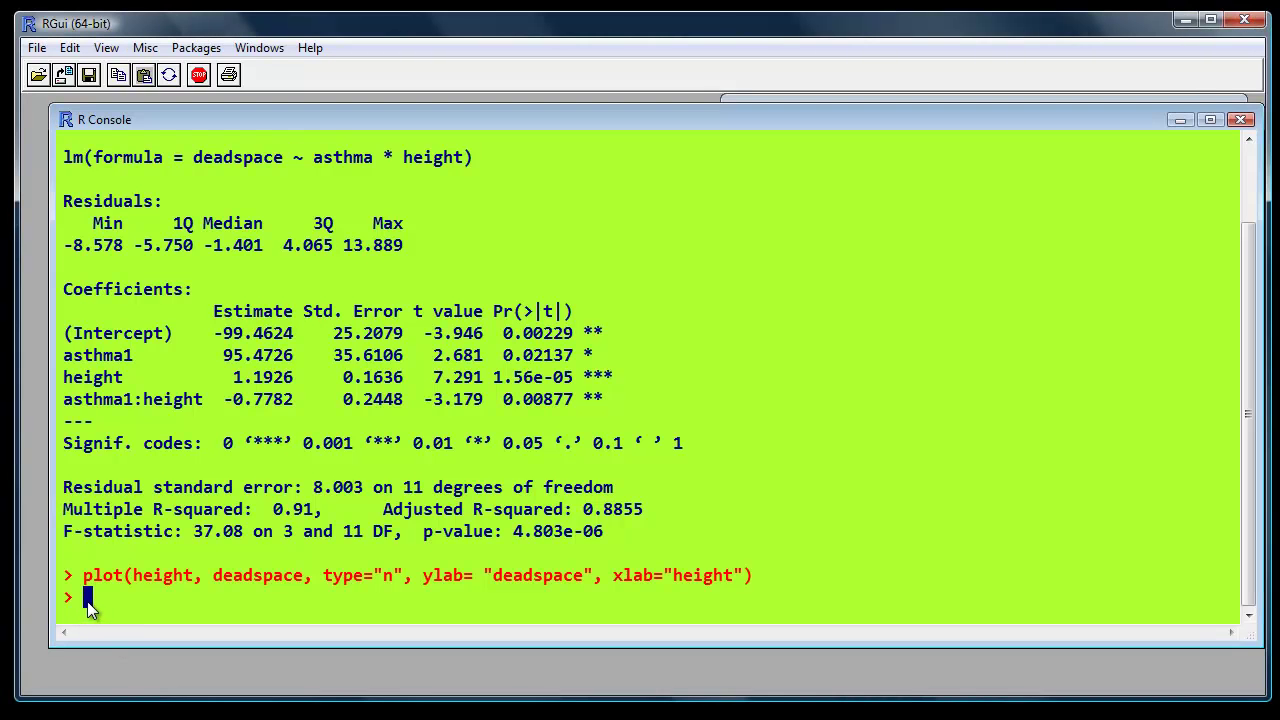
{"action": "type", "text": "points(subgroupNoasthma[[1]], subgroupasthma[[1]], pch=21) points(subgroupNoasthma[[2]], subgroupasthma[[2]], pch=4)"}
{"action": "key", "text": "Return"}
{"action": "left_click", "coordinate": [1180, 119]}
{"action": "left_click", "coordinate": [131, 682]}
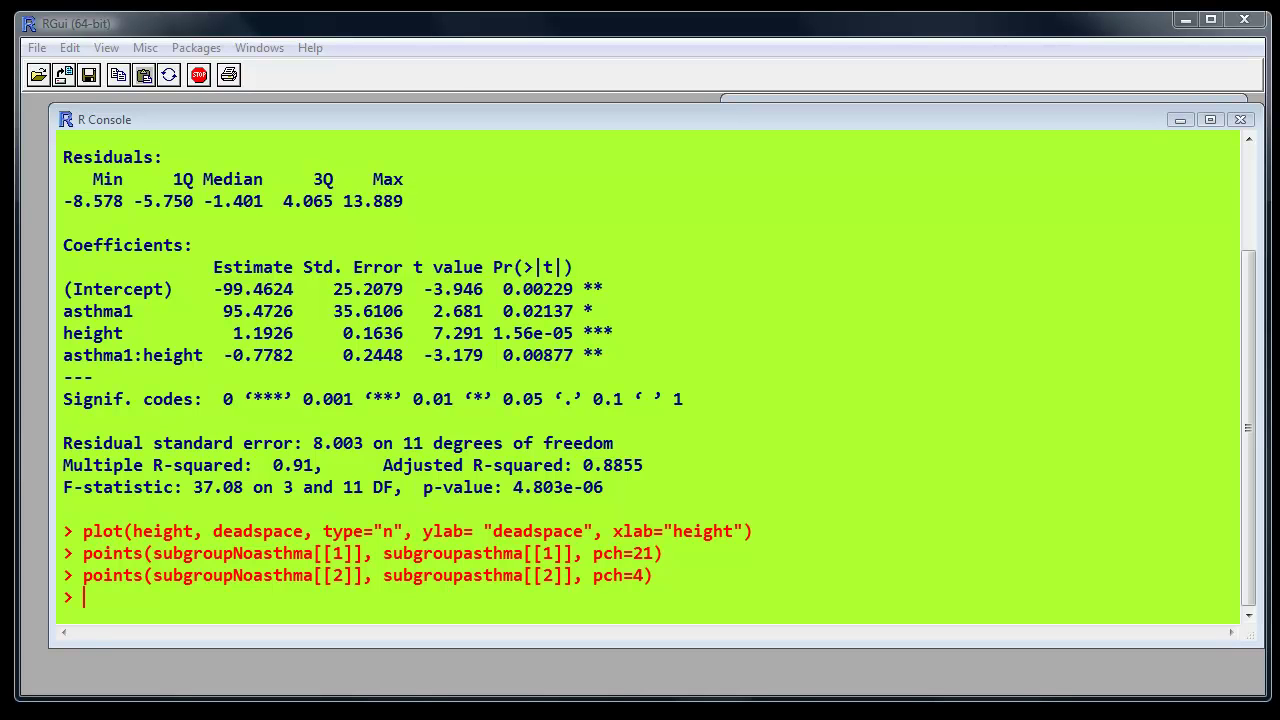
{"action": "left_click", "coordinate": [93, 600]}
List the four interaction coefficients and draw the black line with intercept -99.4624060, slope 1.1925647
{"action": "type", "text": "themodel$coefficients"}
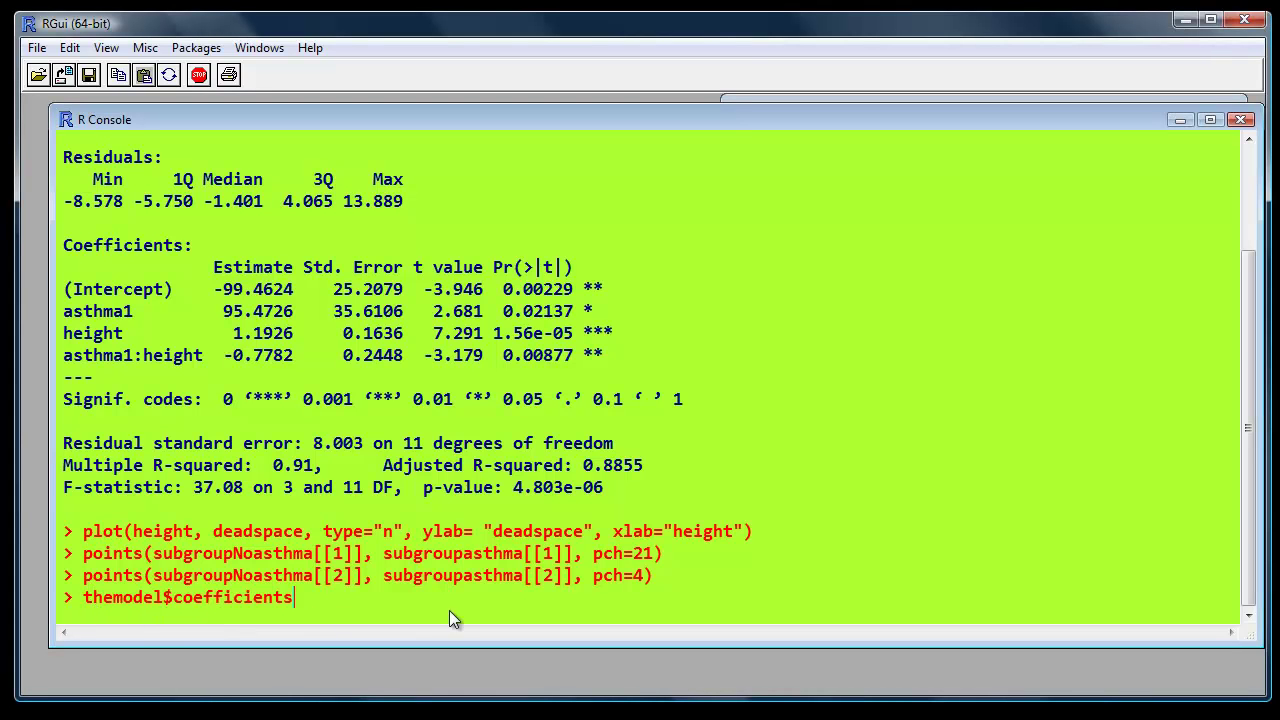
{"action": "key", "text": "Return"}
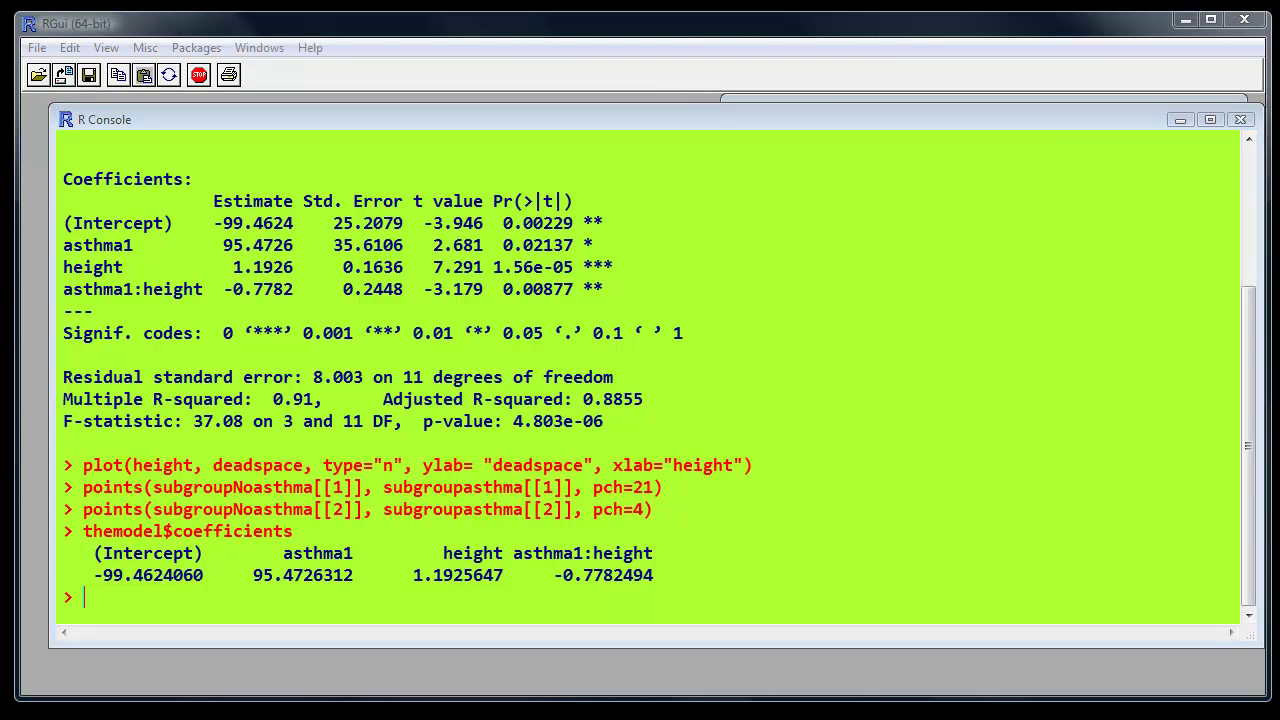
{"action": "left_click", "coordinate": [99, 603]}
{"action": "type", "text": "abline(themodel$coefficients[1], themodel$coefficients[3], lty=1,col=\"black\"  )"}
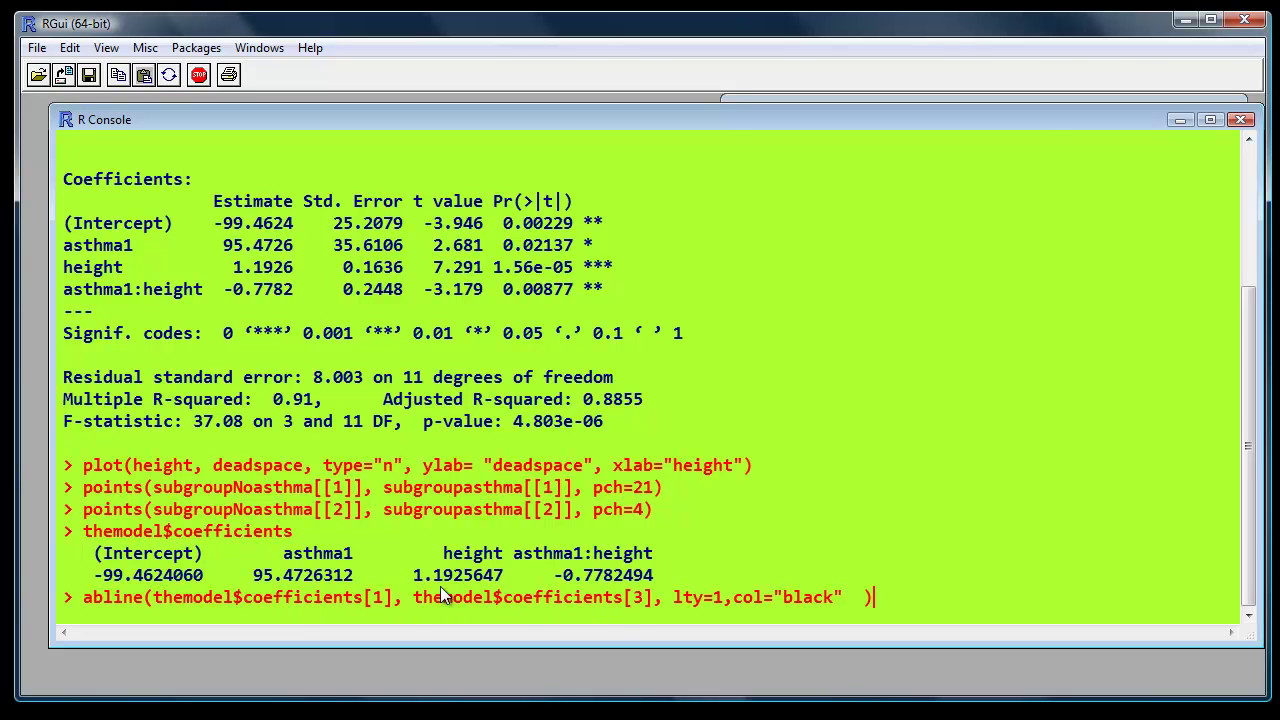
{"action": "key", "text": "Return"}
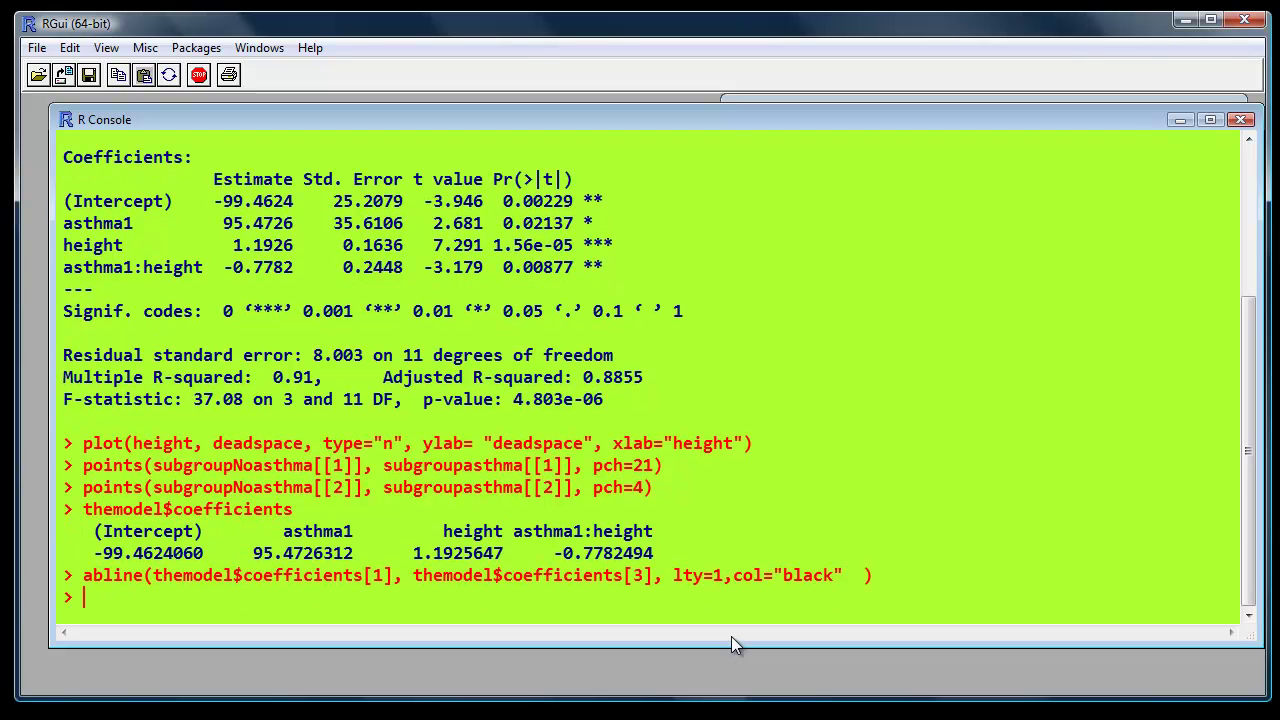
{"action": "left_click_drag", "start_coordinate": [1097, 112], "coordinate": [1074, 97]}
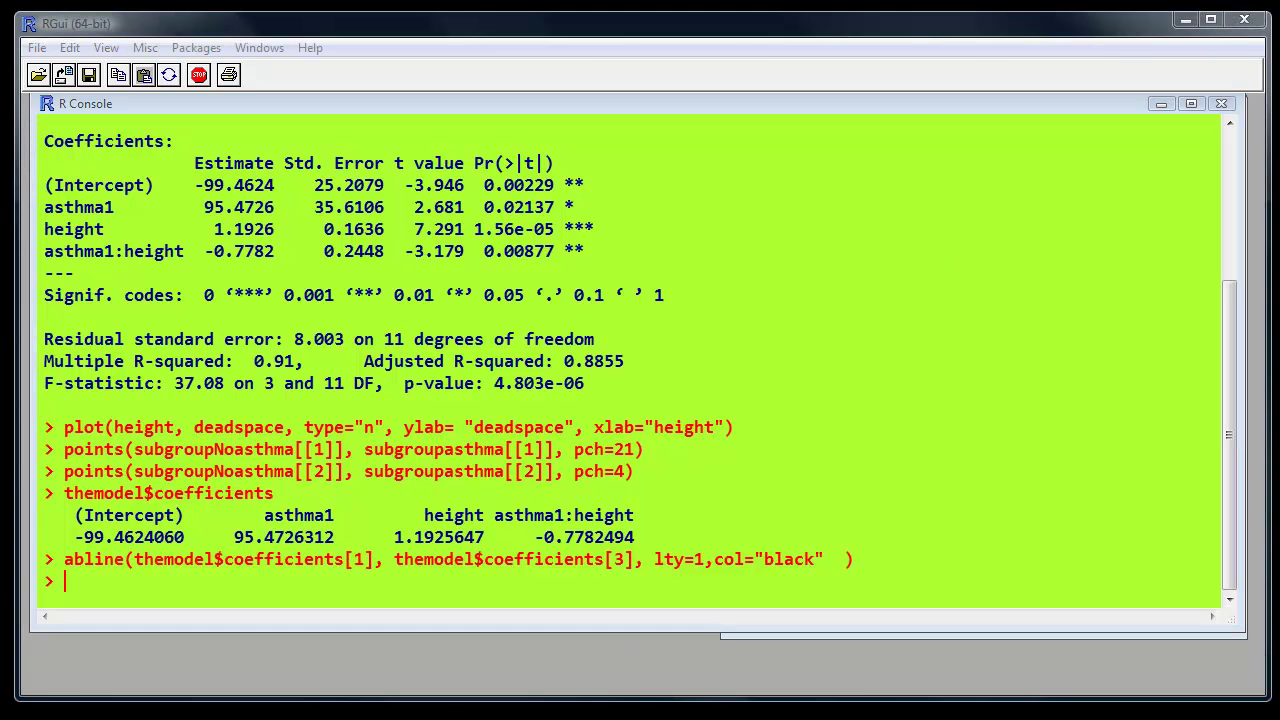
Draw the red dashed lwd-2 line with intercept coef[1]+coef[2] and slope coef[3]+coef[4]
{"action": "key", "text": "ctrl+v"}
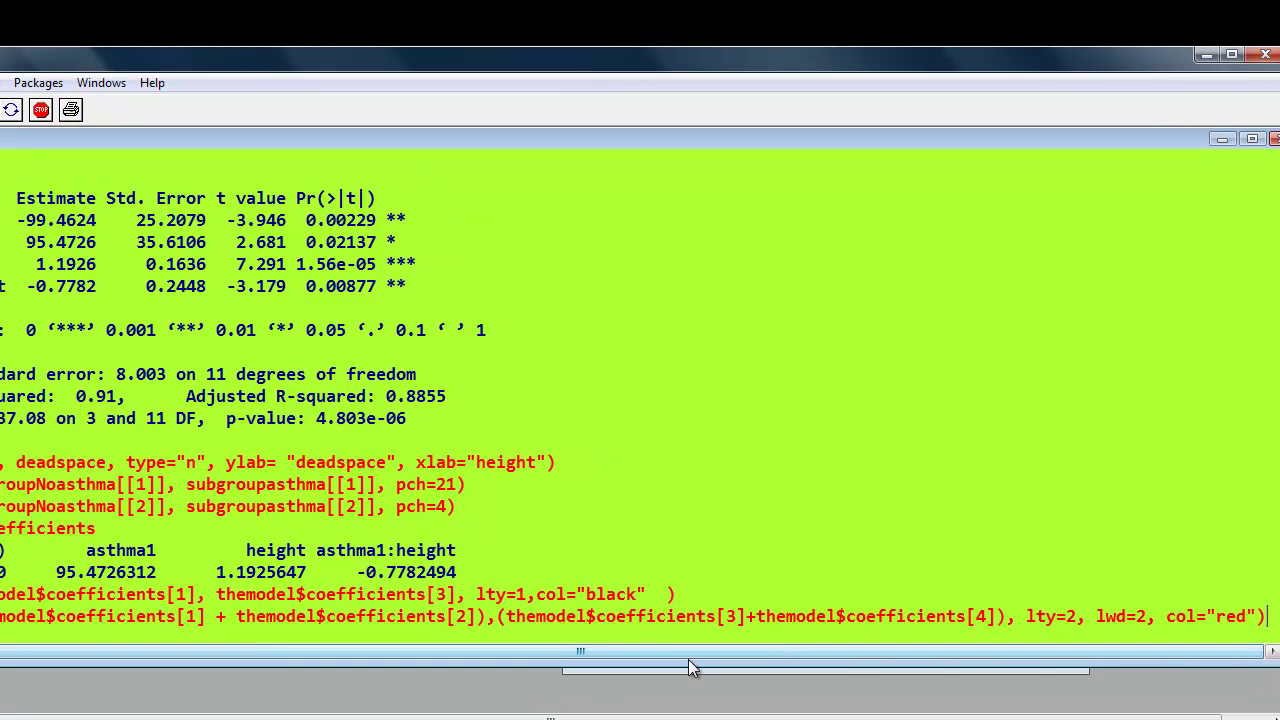
{"action": "key", "text": "Return"}
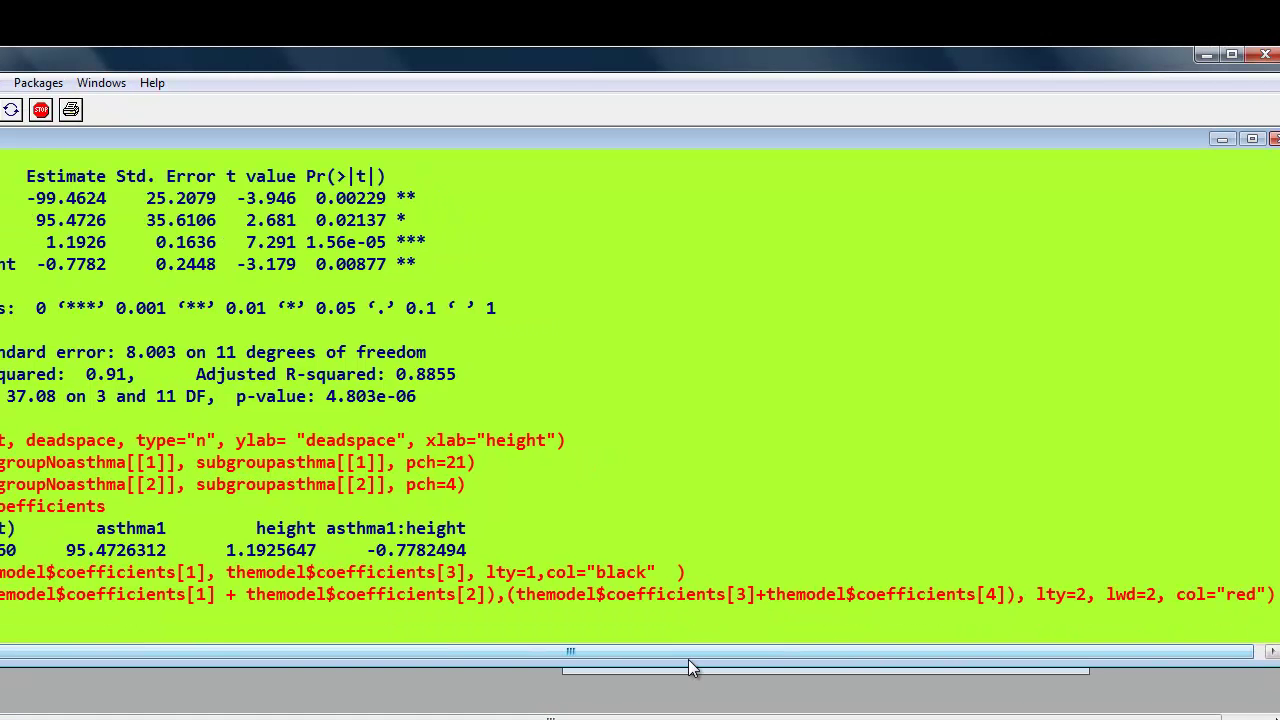
{"action": "left_click", "coordinate": [1215, 140]}
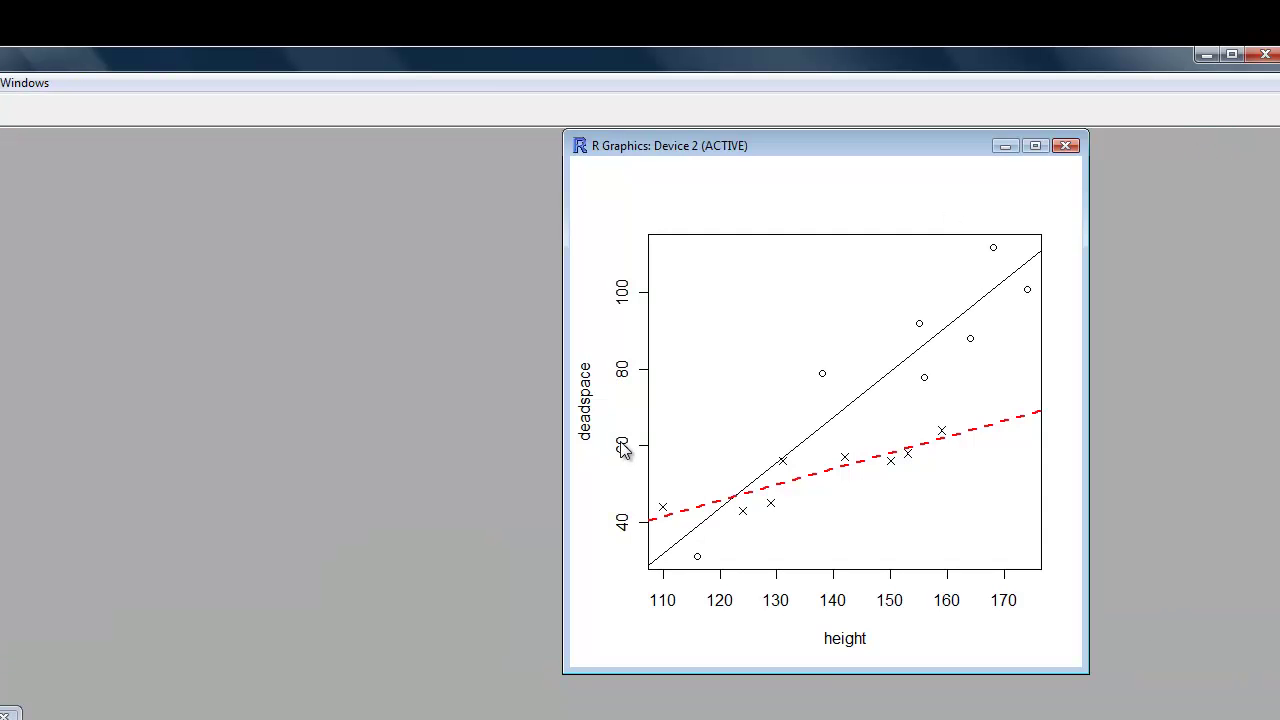
{"action": "left_click_drag", "start_coordinate": [781, 144], "coordinate": [495, 193]}
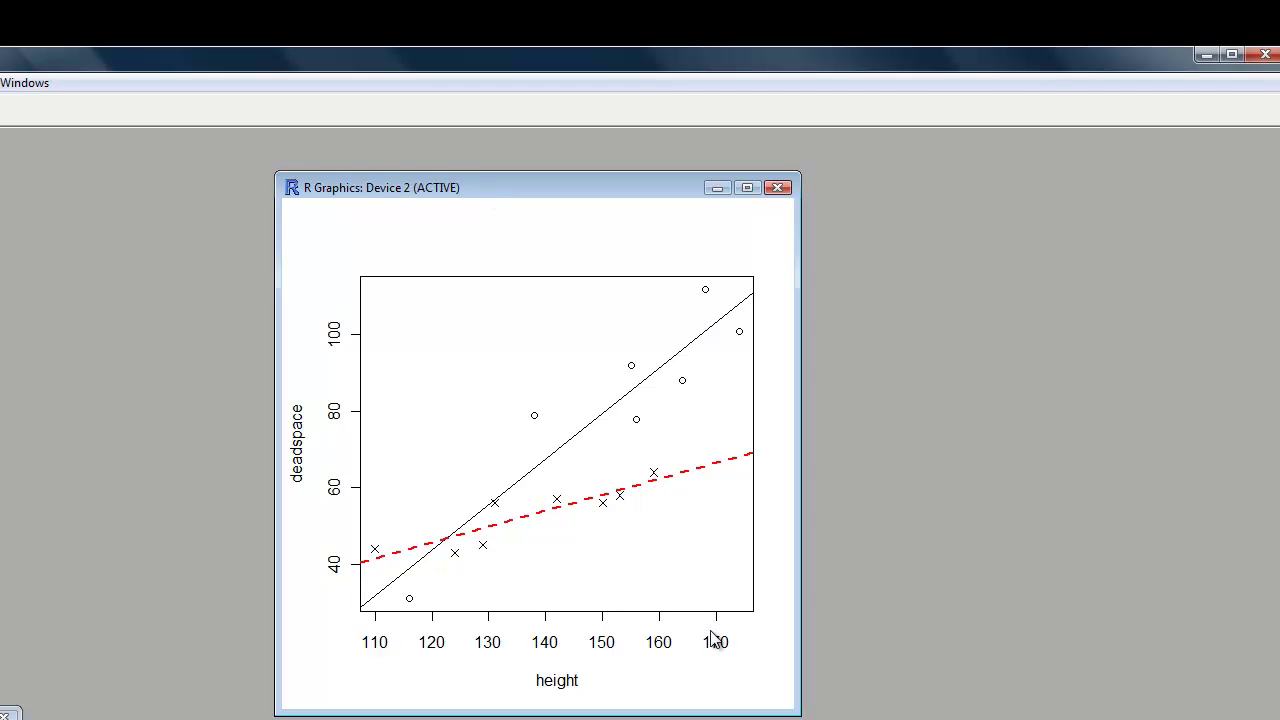